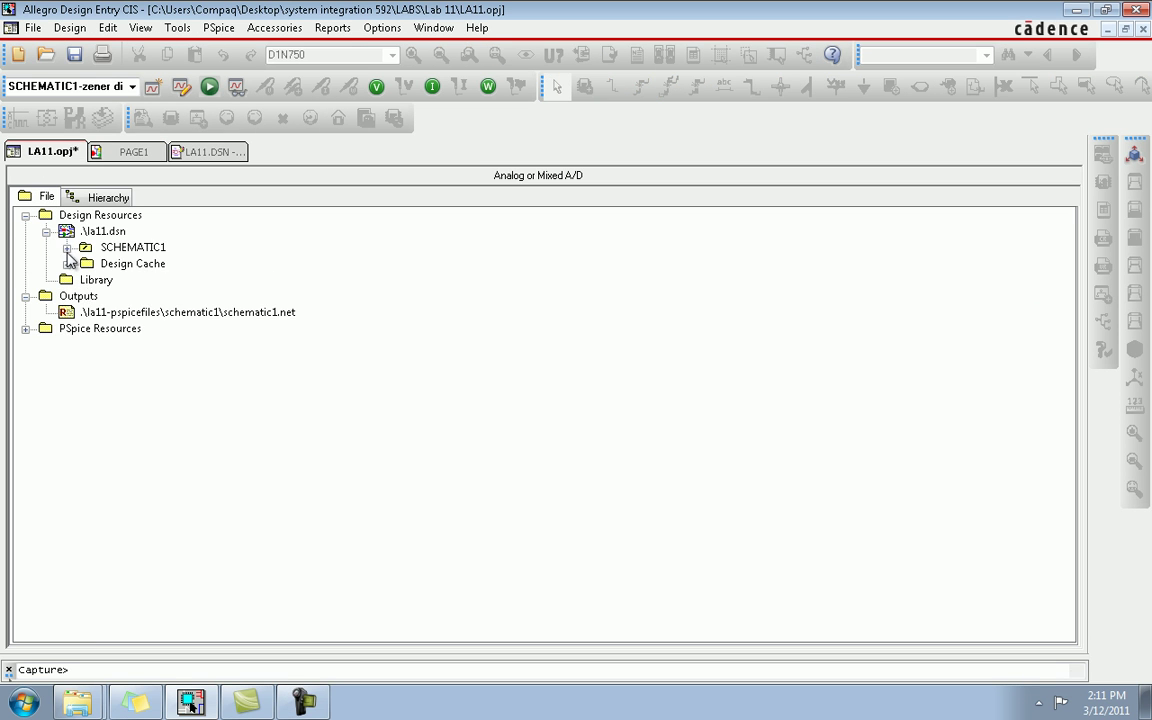
Open PAGE1 of SCHEMATIC1 in la11.dsn to show the V1, R1 and D1 zener circuit
click(67, 247)
click(106, 264)
double_click(106, 264)
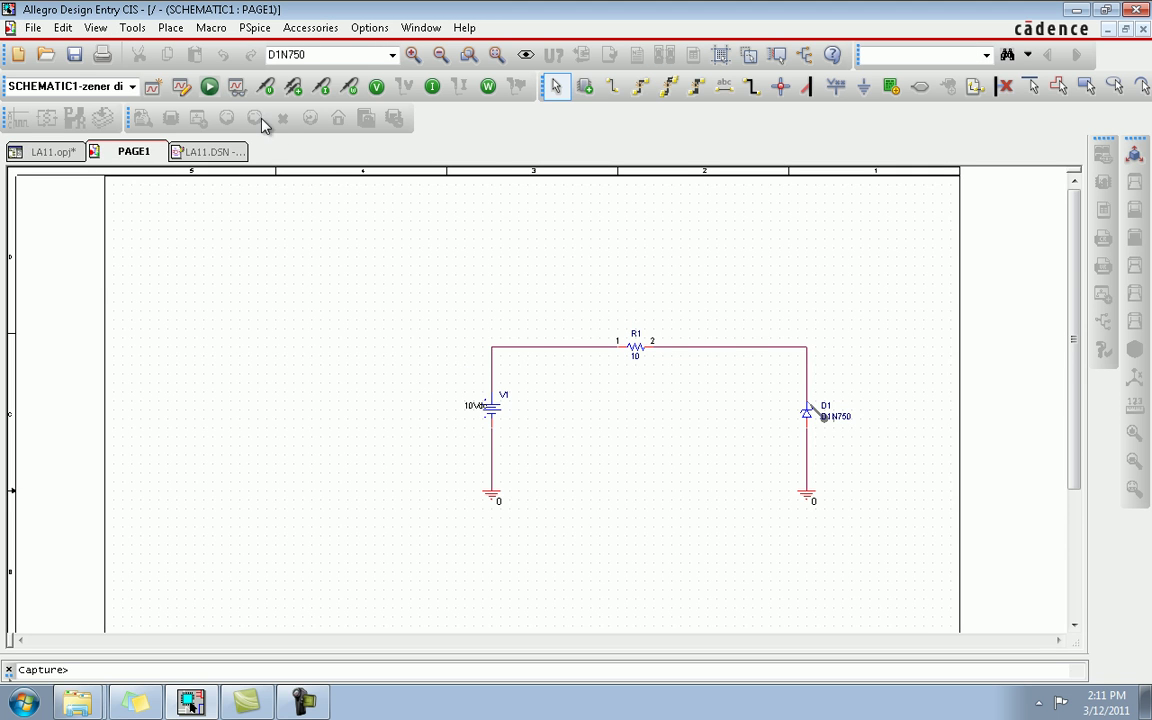
Start Place Part and browse the parts of the ANALOG, ANALOG_P and ANALOG4 libraries
click(583, 95)
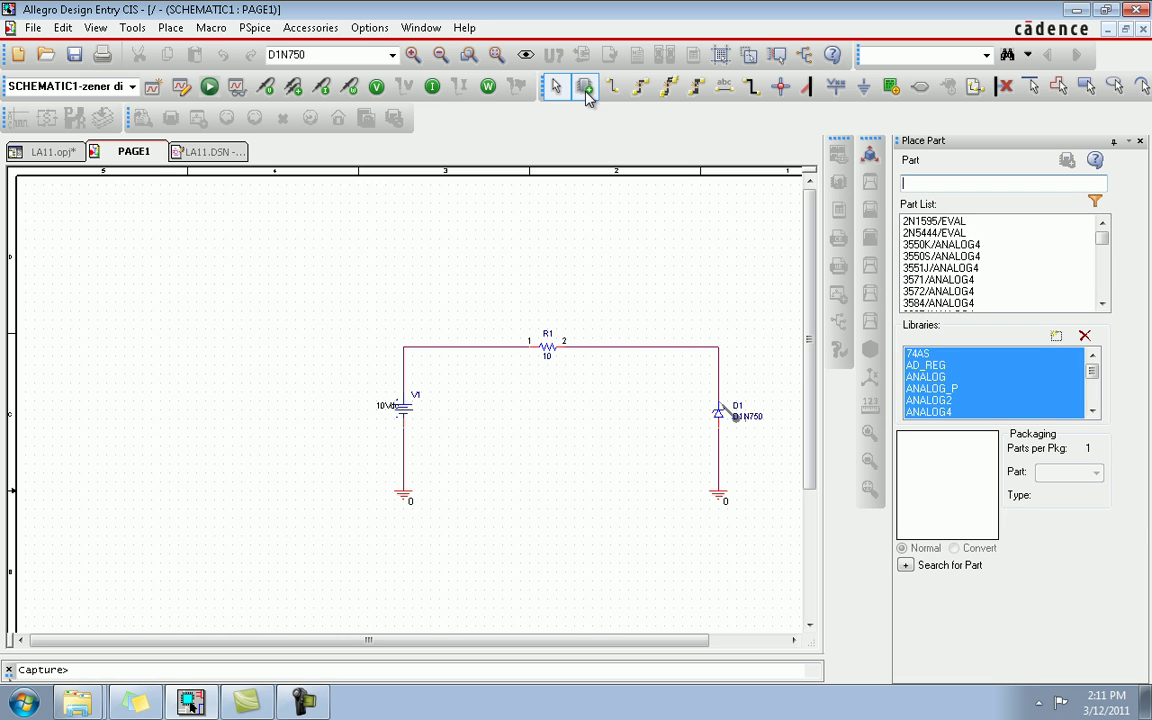
click(928, 378)
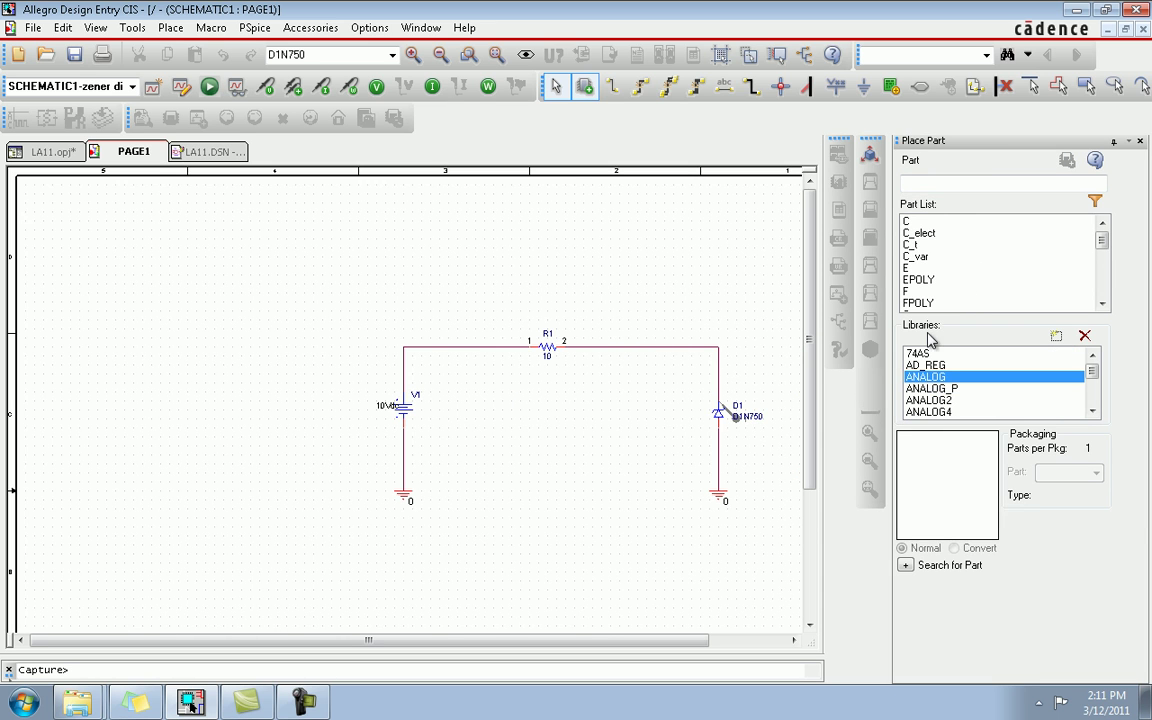
click(916, 281)
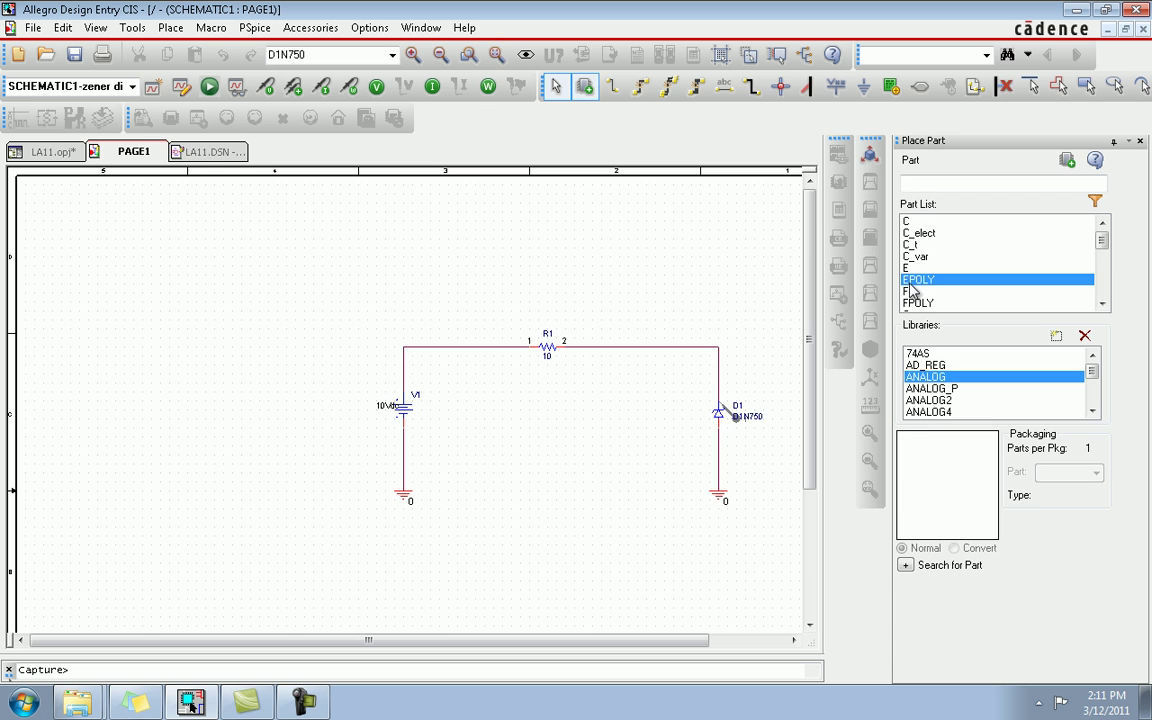
drag(916, 287, 928, 310)
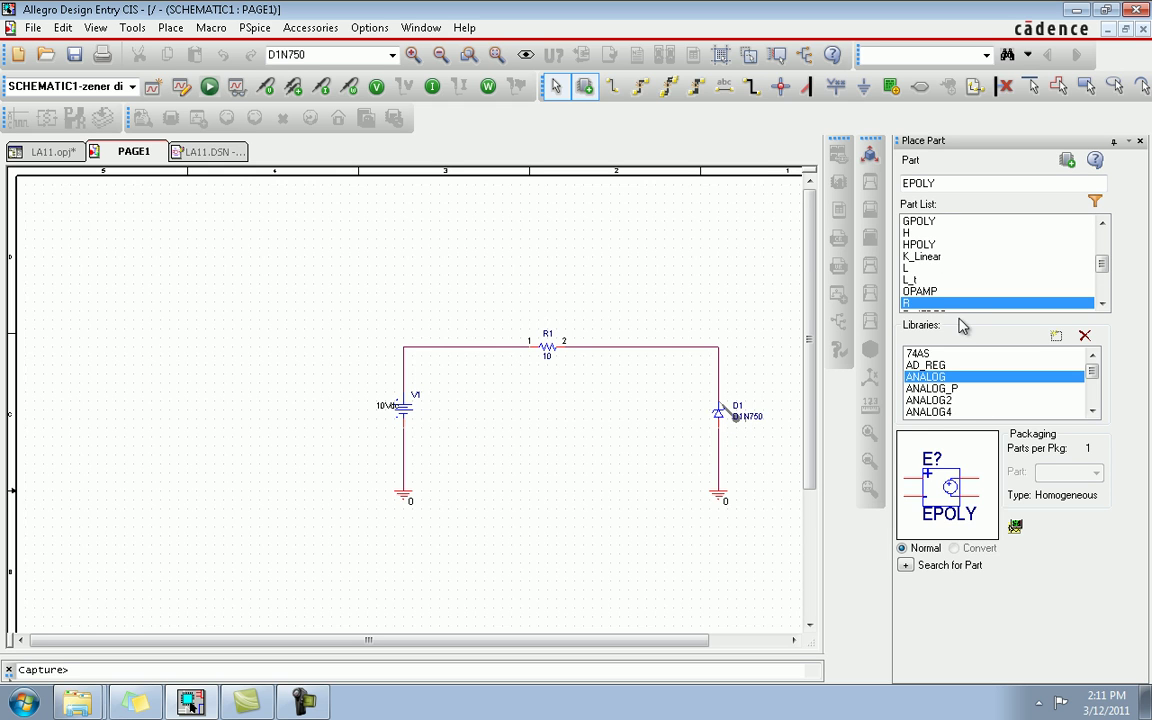
click(940, 389)
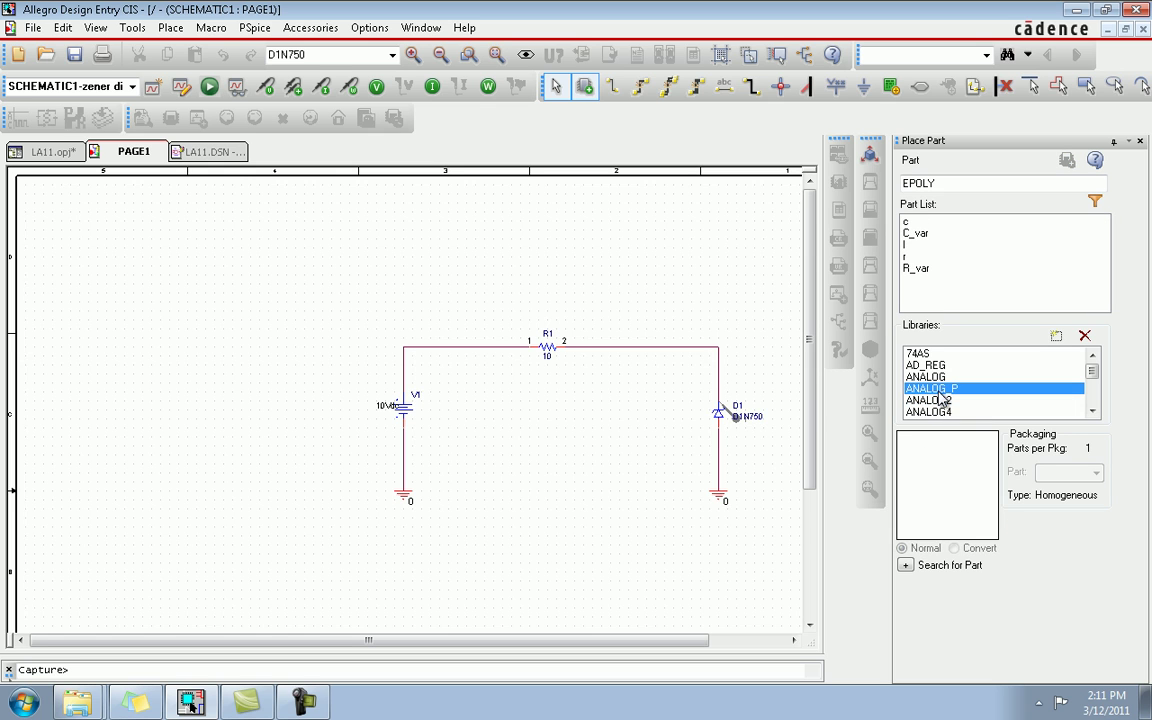
click(937, 415)
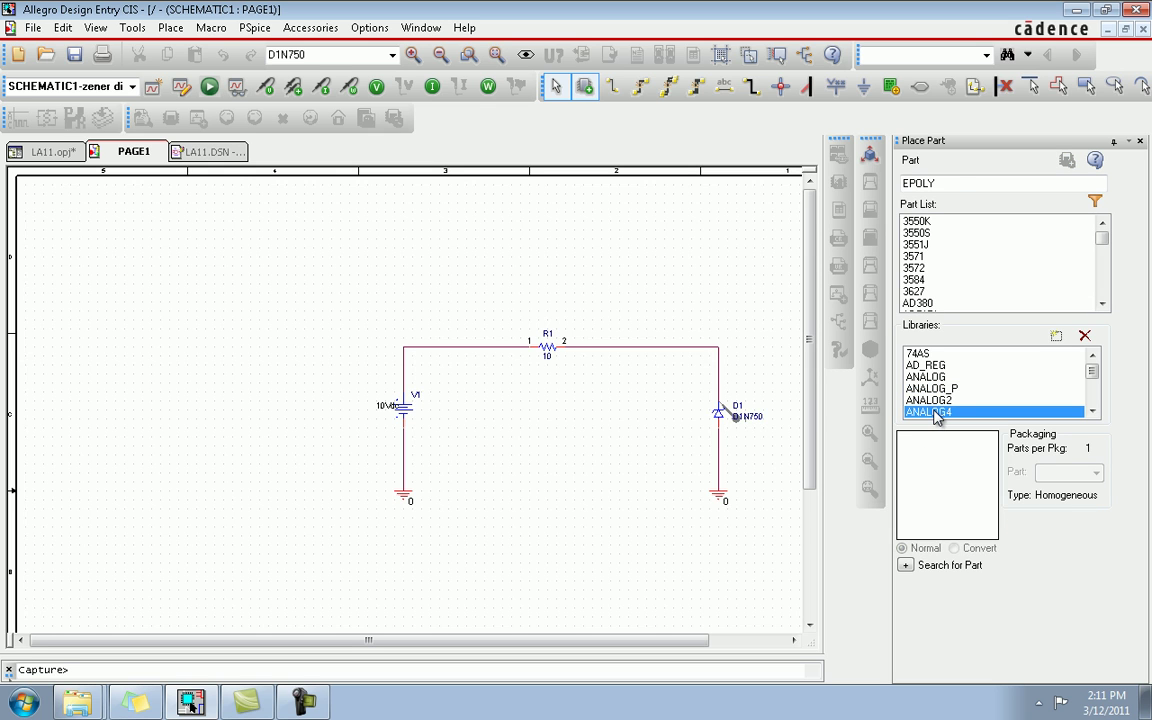
Enter D1N750 as the part name and search for it
drag(956, 185, 885, 195)
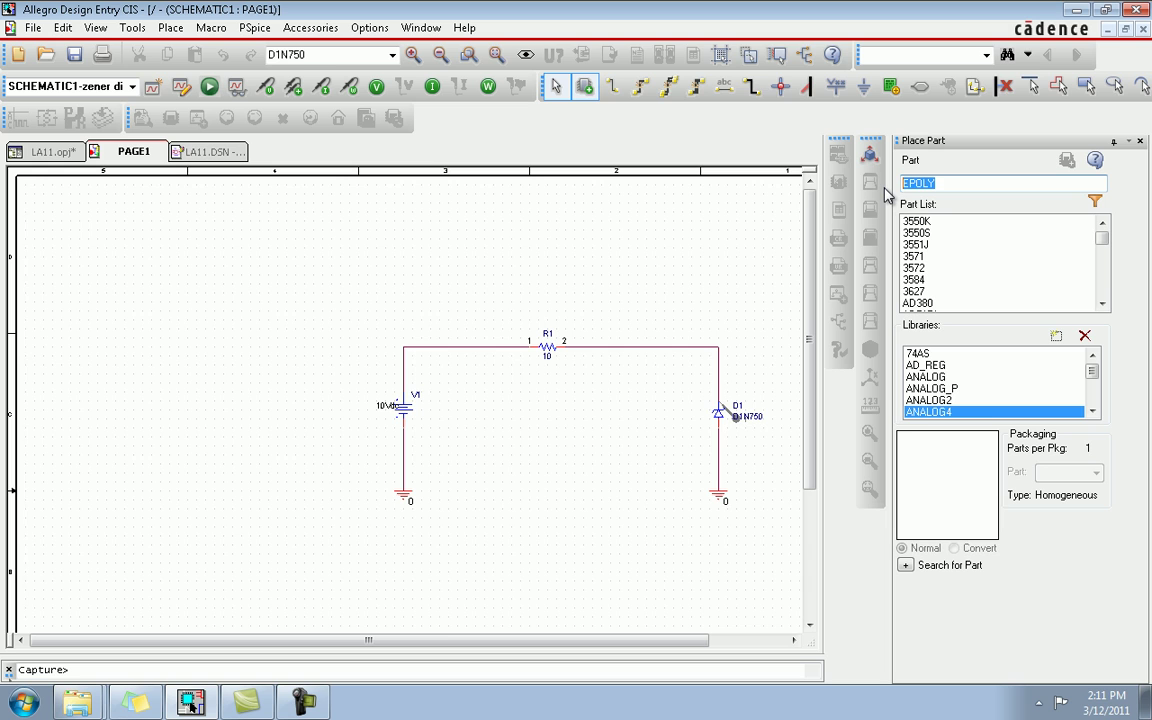
text(D1N750)
key(Return)
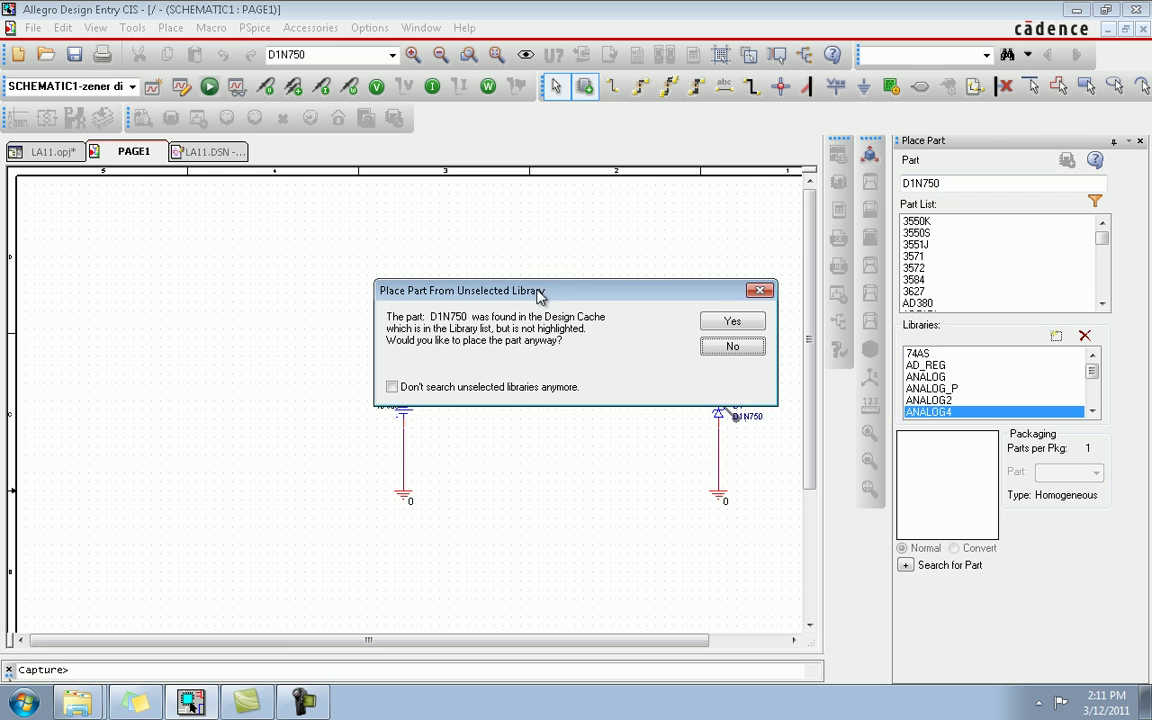
Accept the Design Cache prompt, then end placement without adding another diode
click(731, 321)
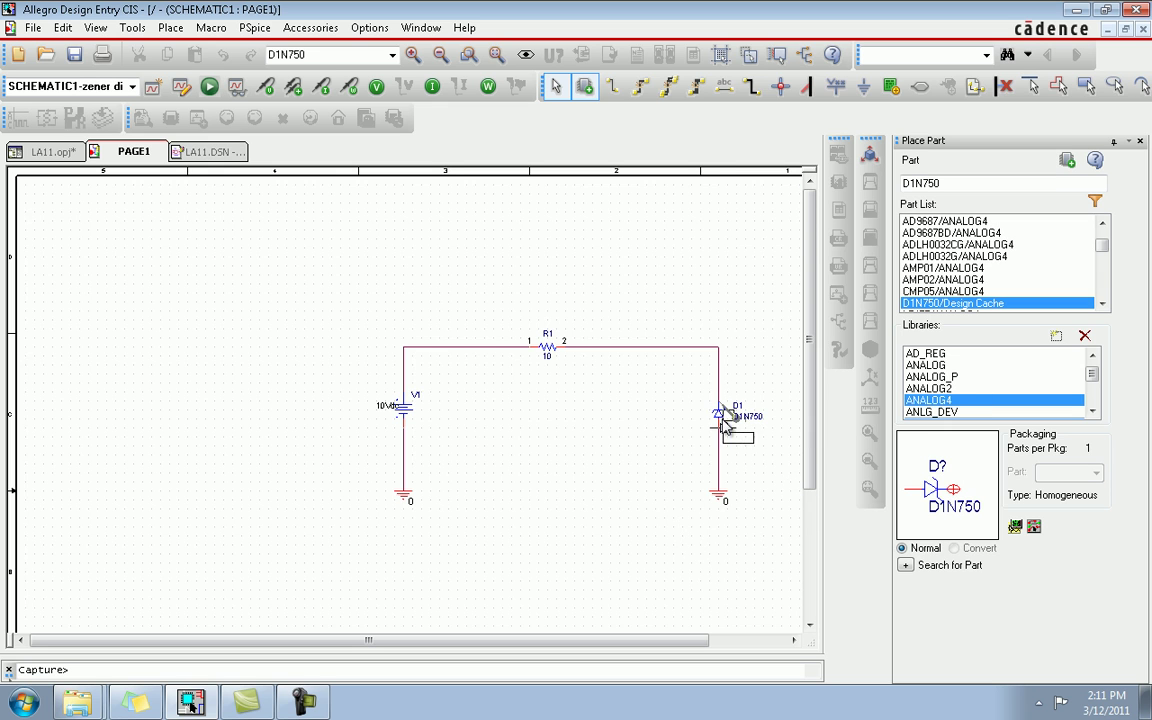
right_click(686, 256)
click(697, 257)
Select the SOURCE library in the Place Part library list
click(1031, 412)
key(Down)
key(Down)
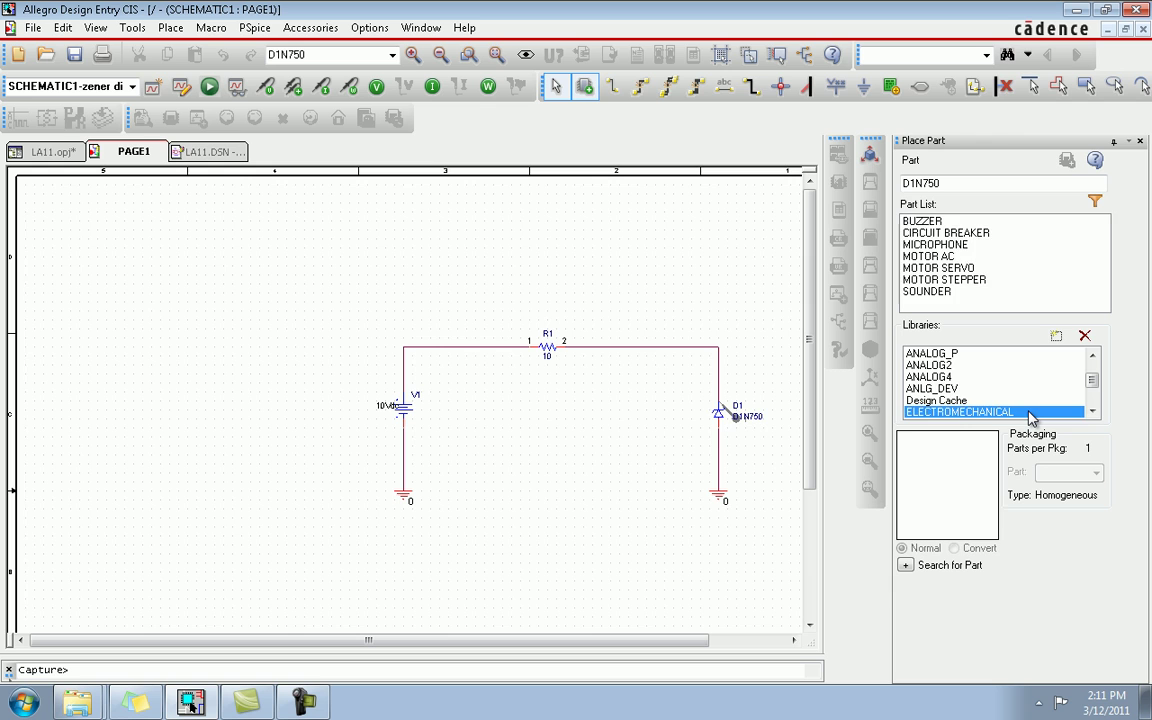
key(Up)
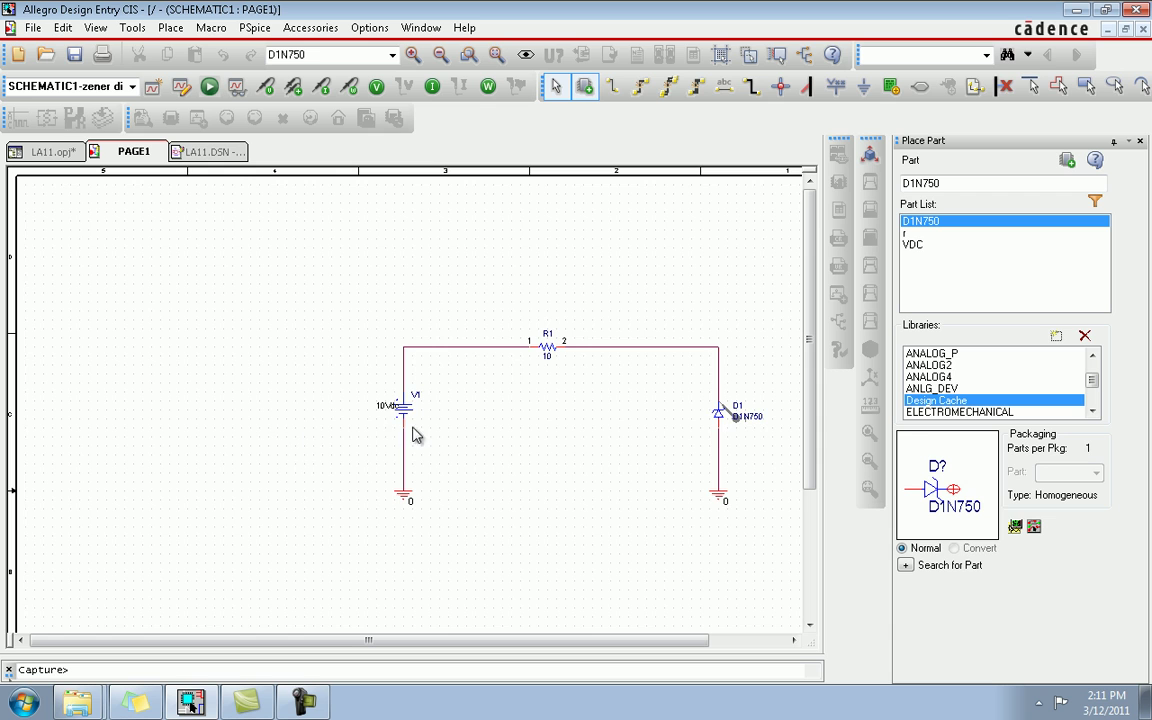
click(916, 389)
key(s)
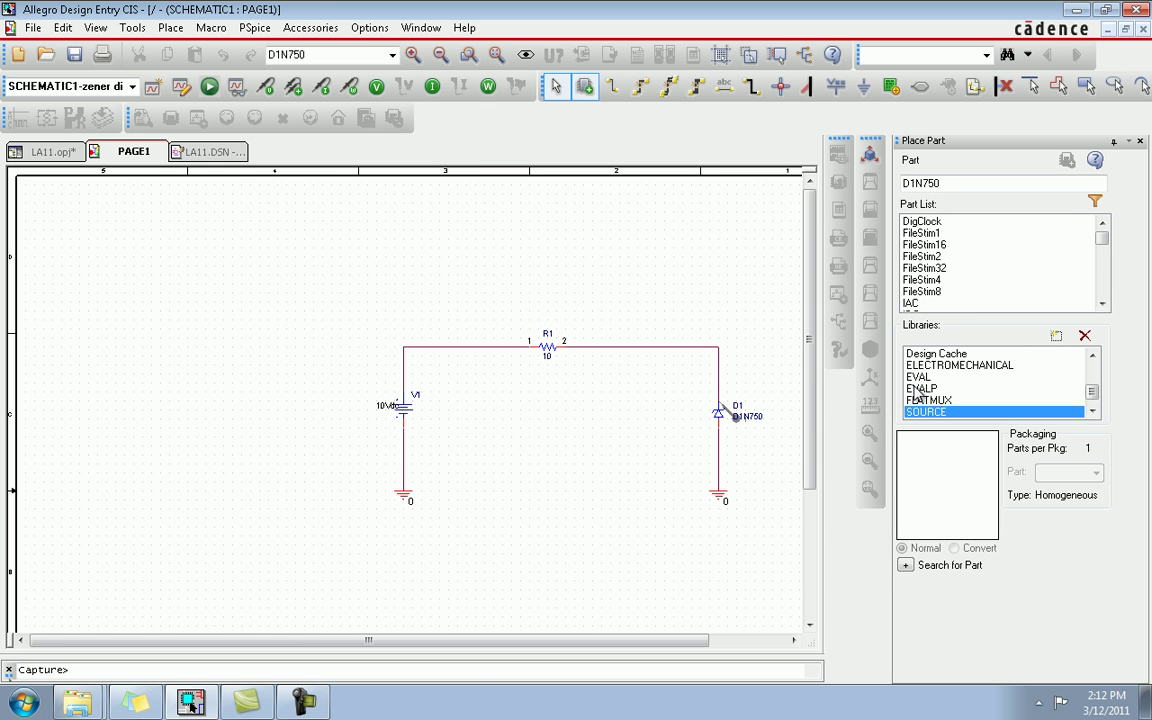
key(Down)
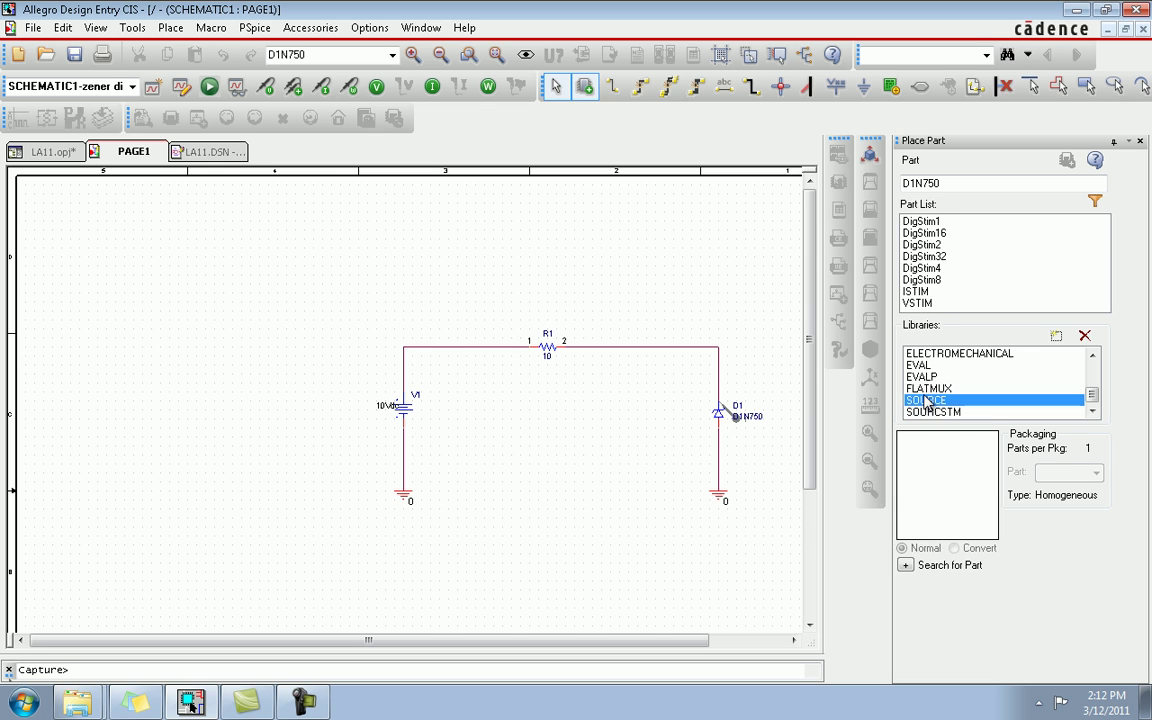
click(926, 399)
Step through the SOURCE parts IAC and IDC to preview the VDC voltage source
click(920, 303)
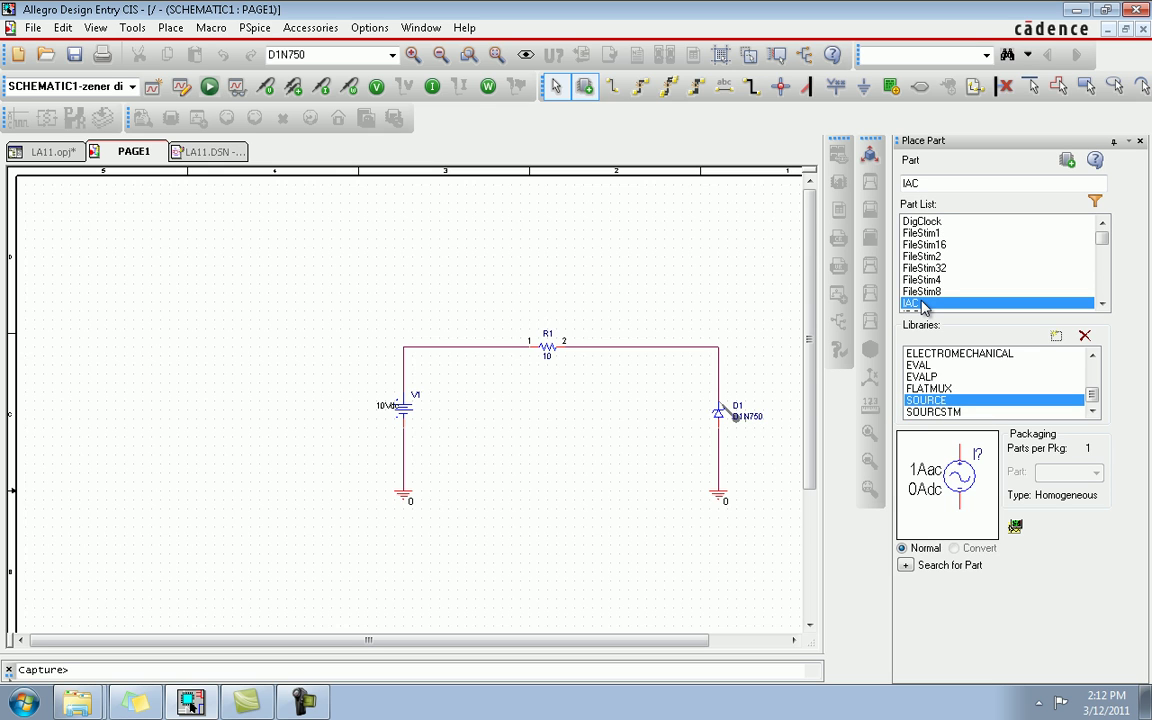
key(Down)
key(Down)
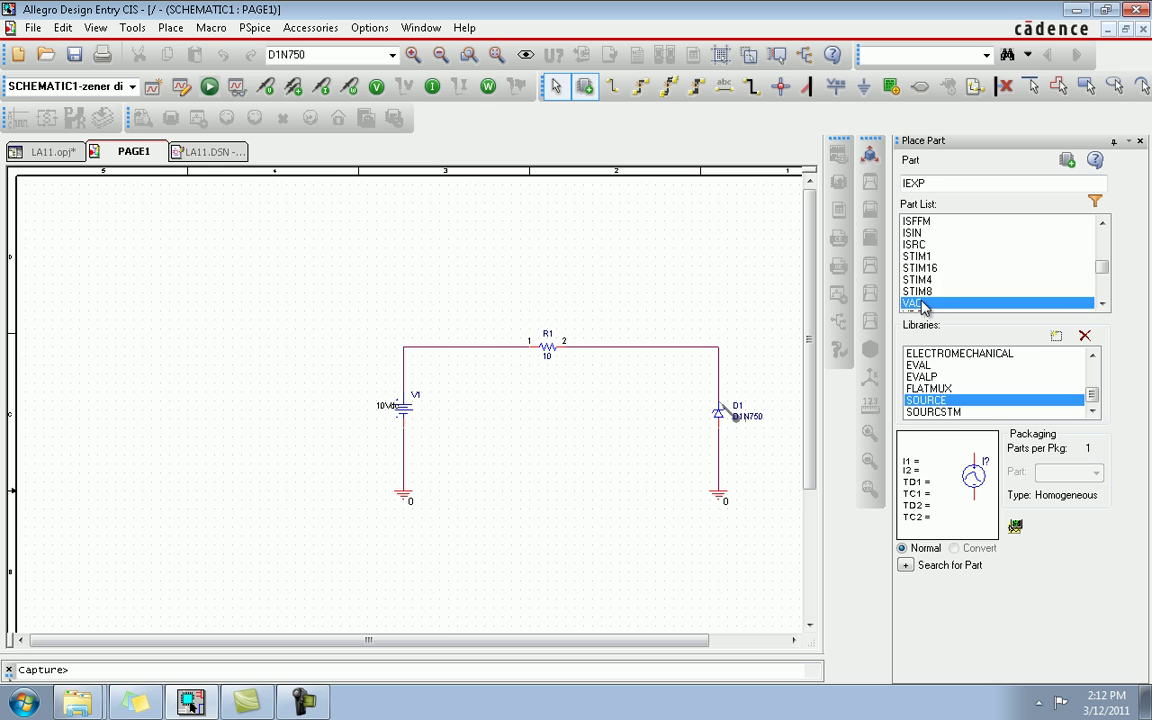
key(Home)
click(921, 303)
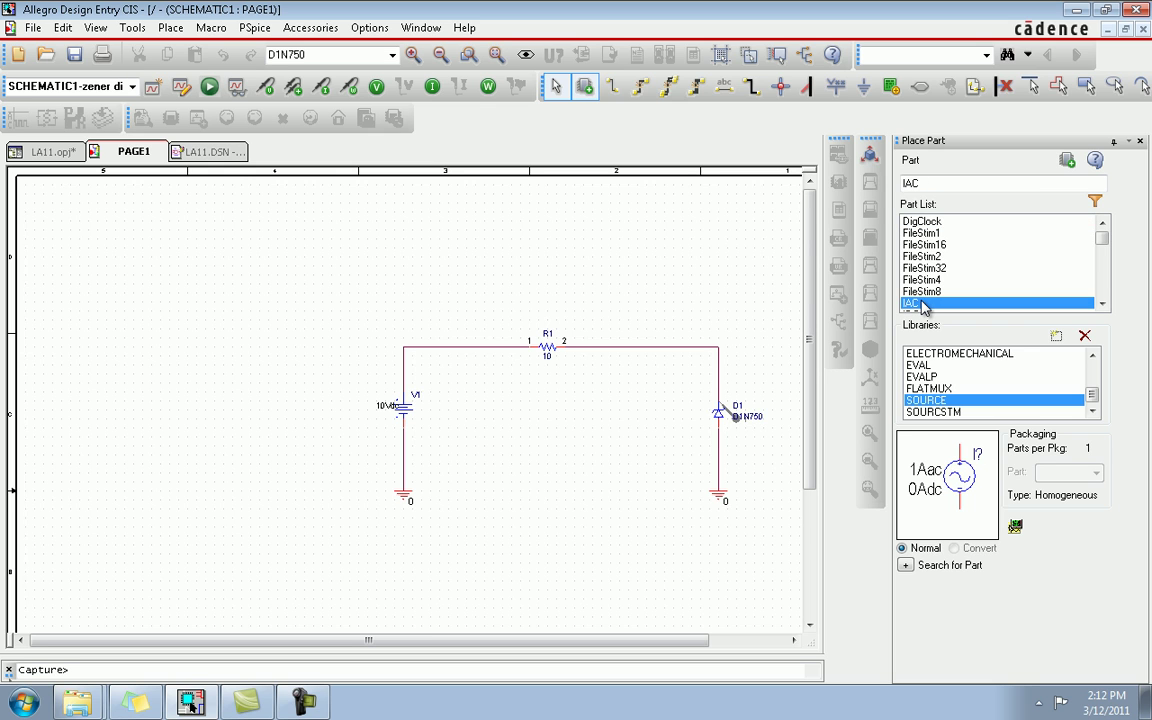
key(Down)
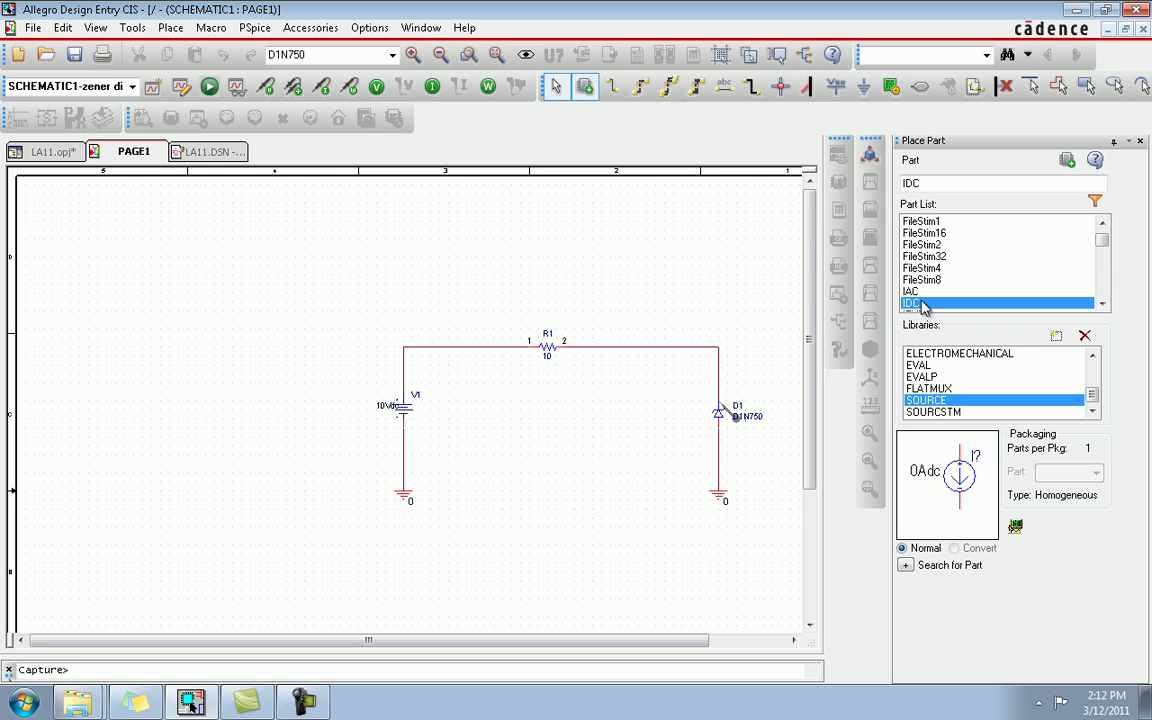
key(Down)
key(Down)
key(Down)
key(Down)
key(Down)
key(Down)
key(Down)
key(Down)
key(Down)
key(Down)
key(Down)
key(Down)
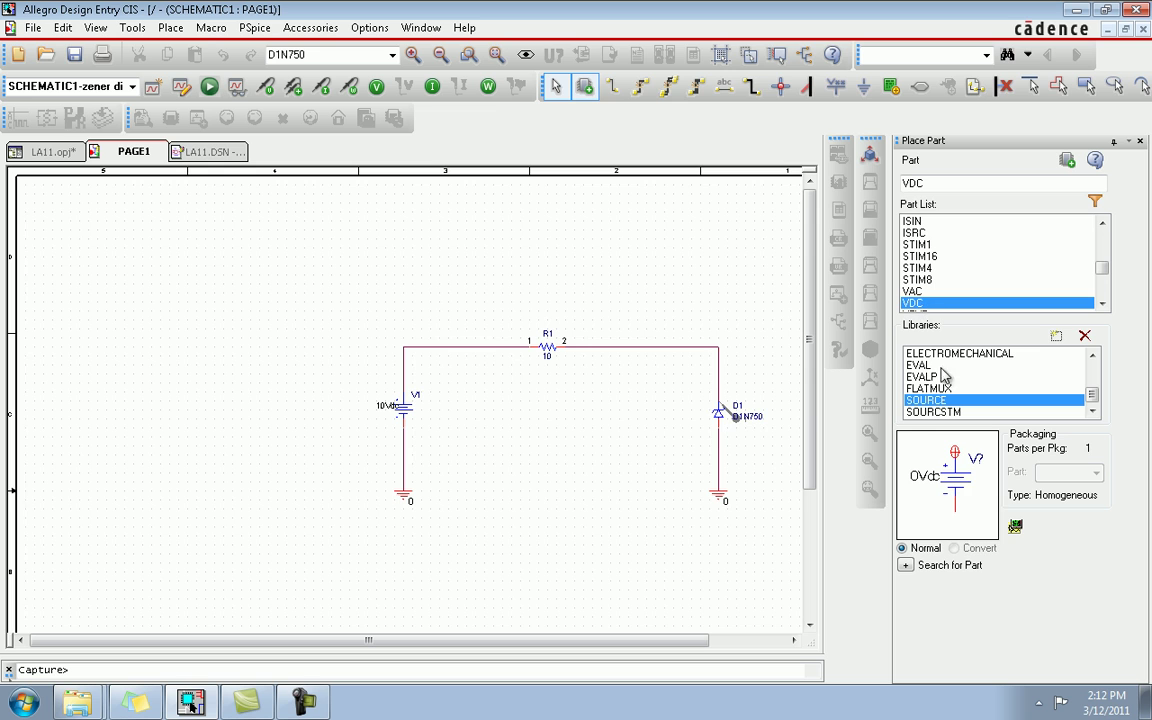
double_click(386, 410)
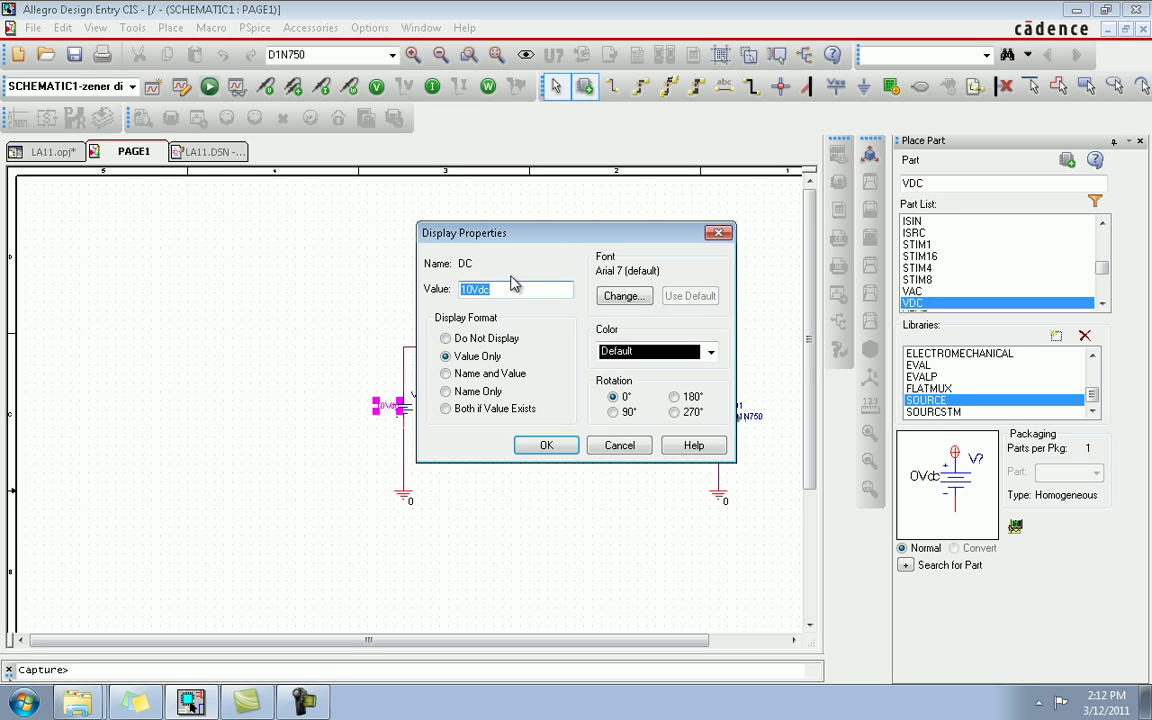
click(538, 445)
click(548, 460)
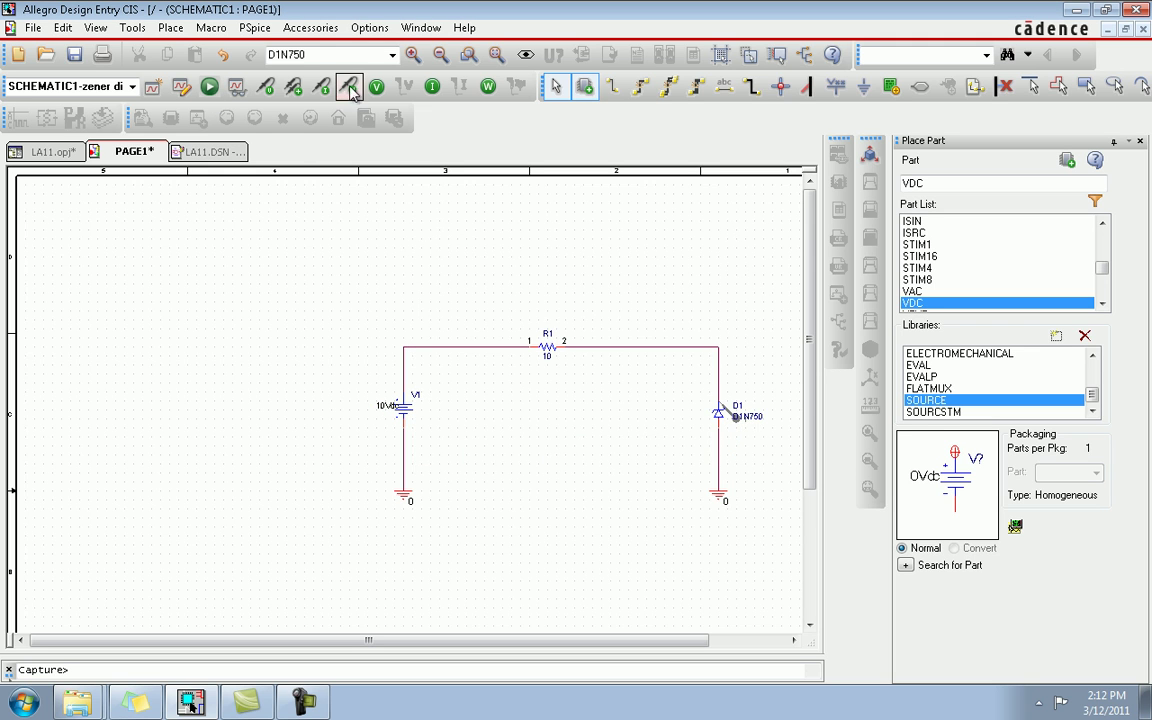
click(289, 89)
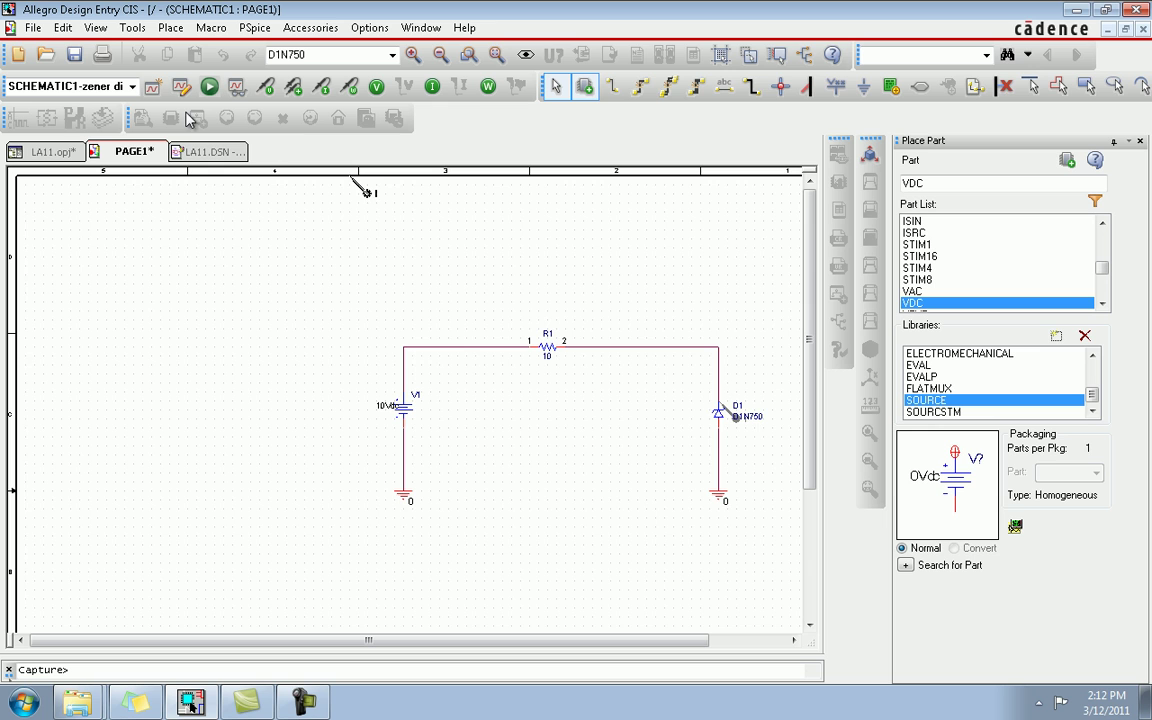
right_click(358, 245)
click(368, 246)
click(187, 88)
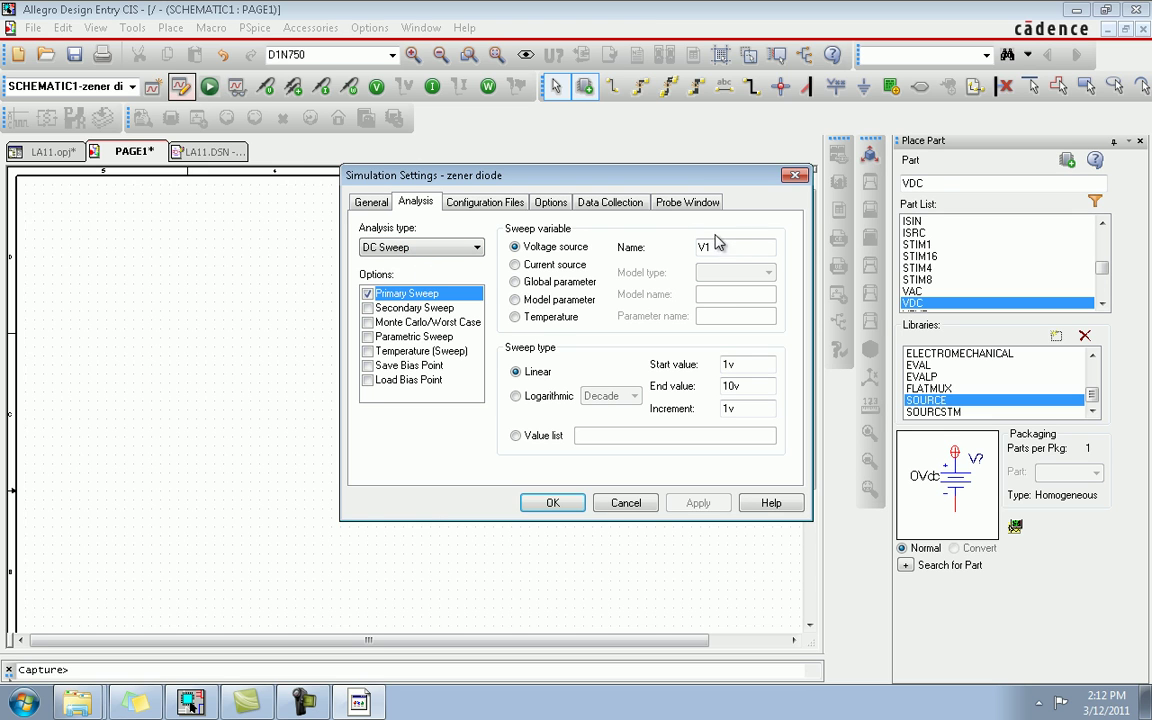
drag(693, 183, 360, 260)
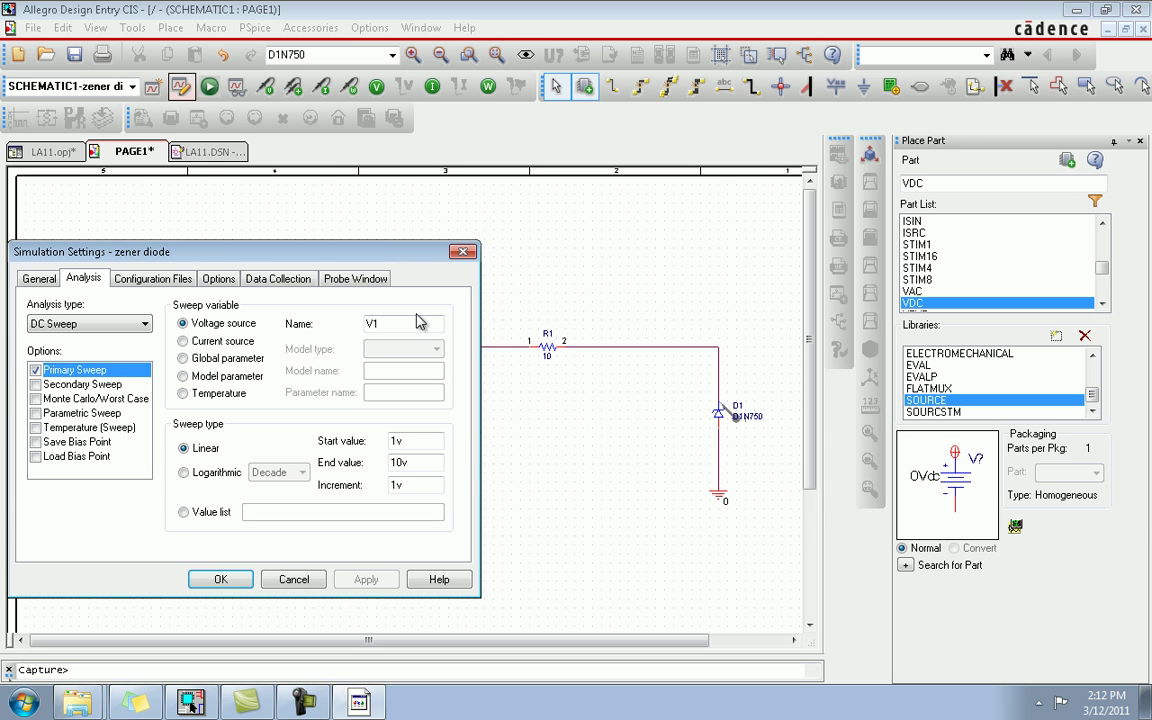
drag(394, 256, 613, 430)
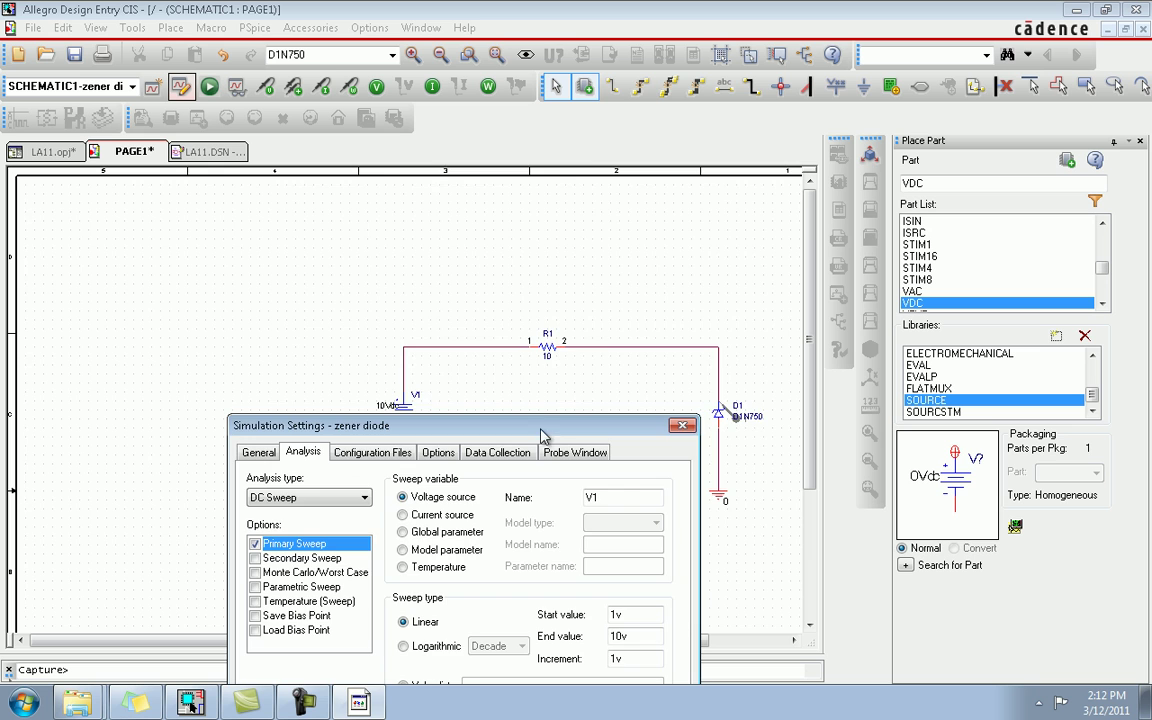
drag(543, 436, 607, 177)
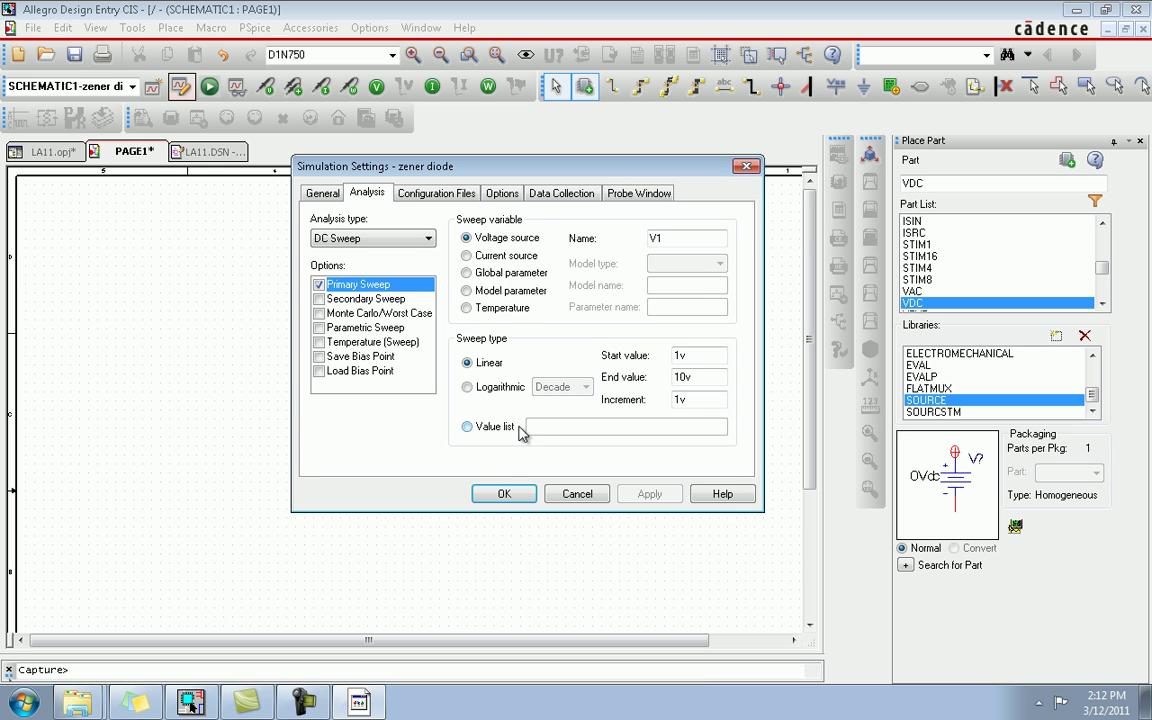
click(508, 494)
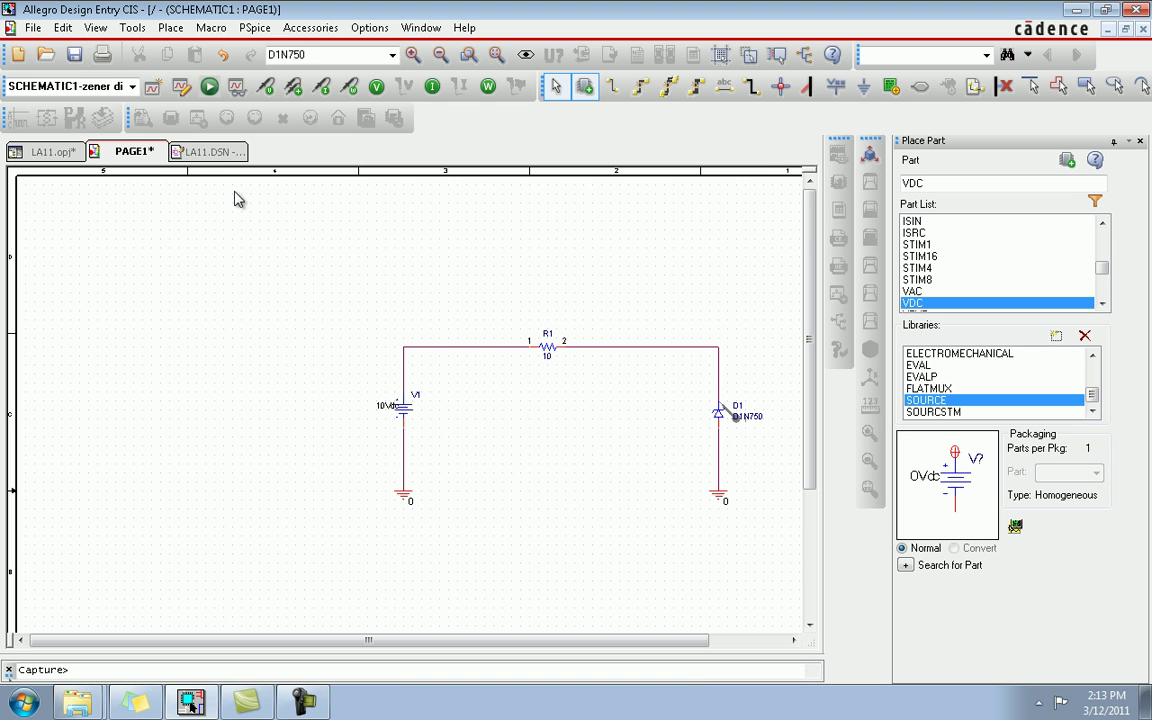
Return to Capture and run the PSpice simulation of the zener diode circuit
click(209, 87)
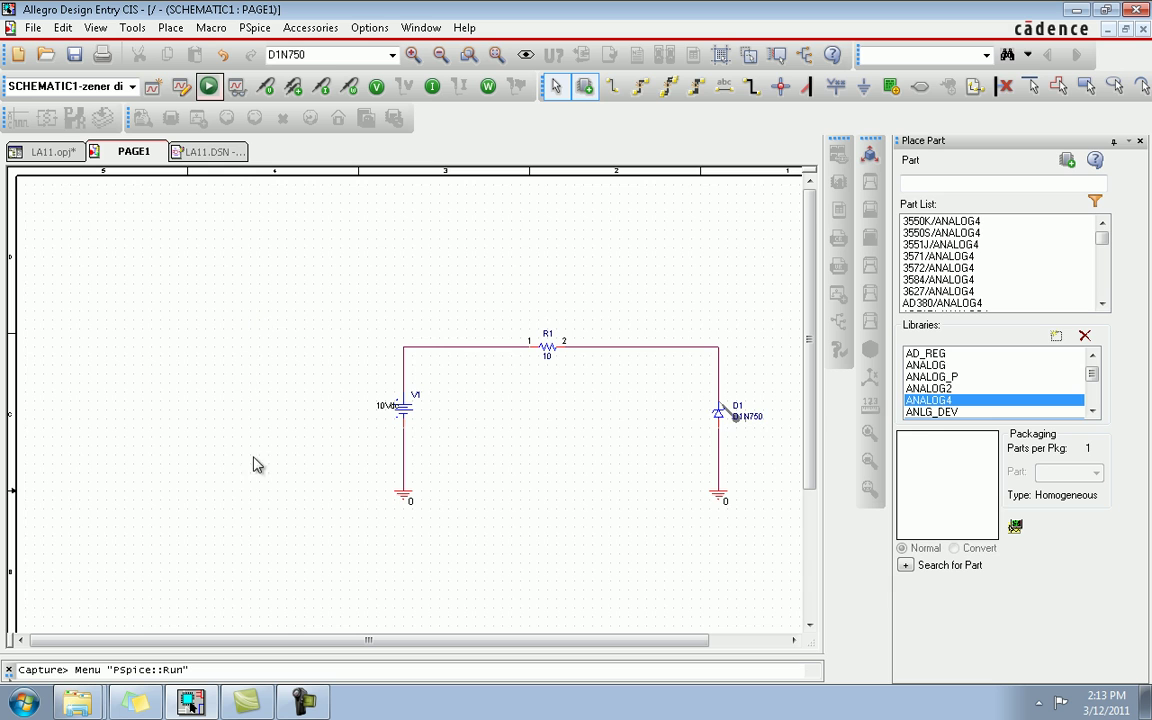
click(190, 704)
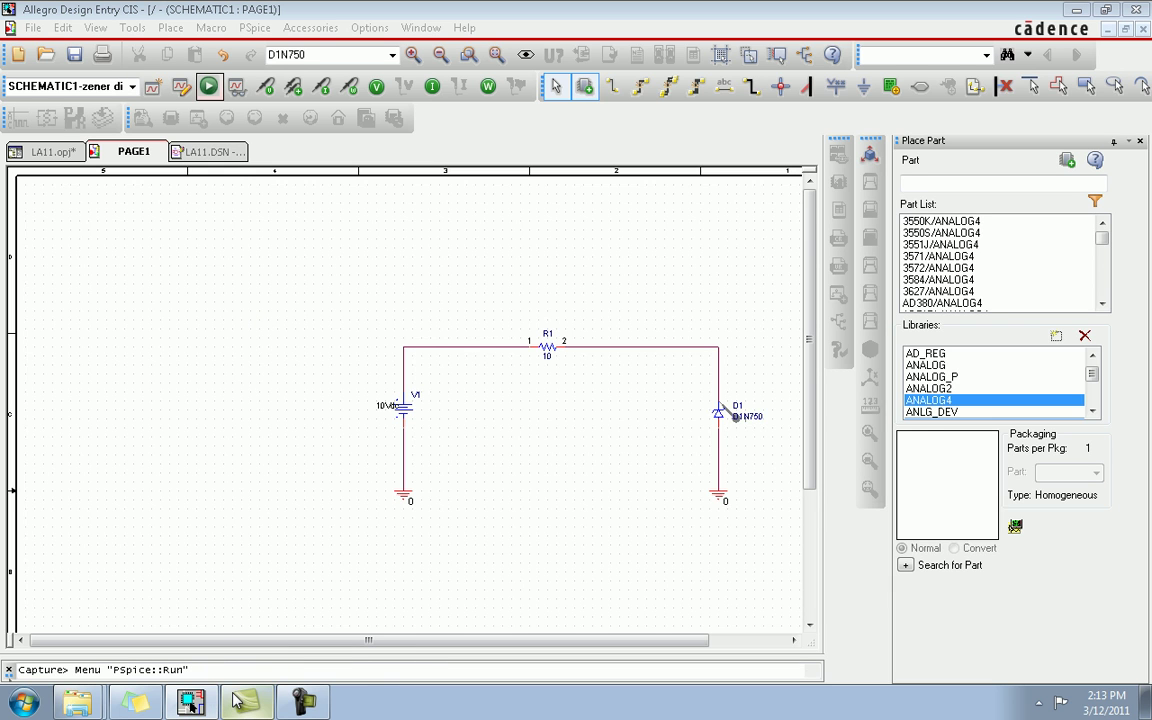
click(196, 242)
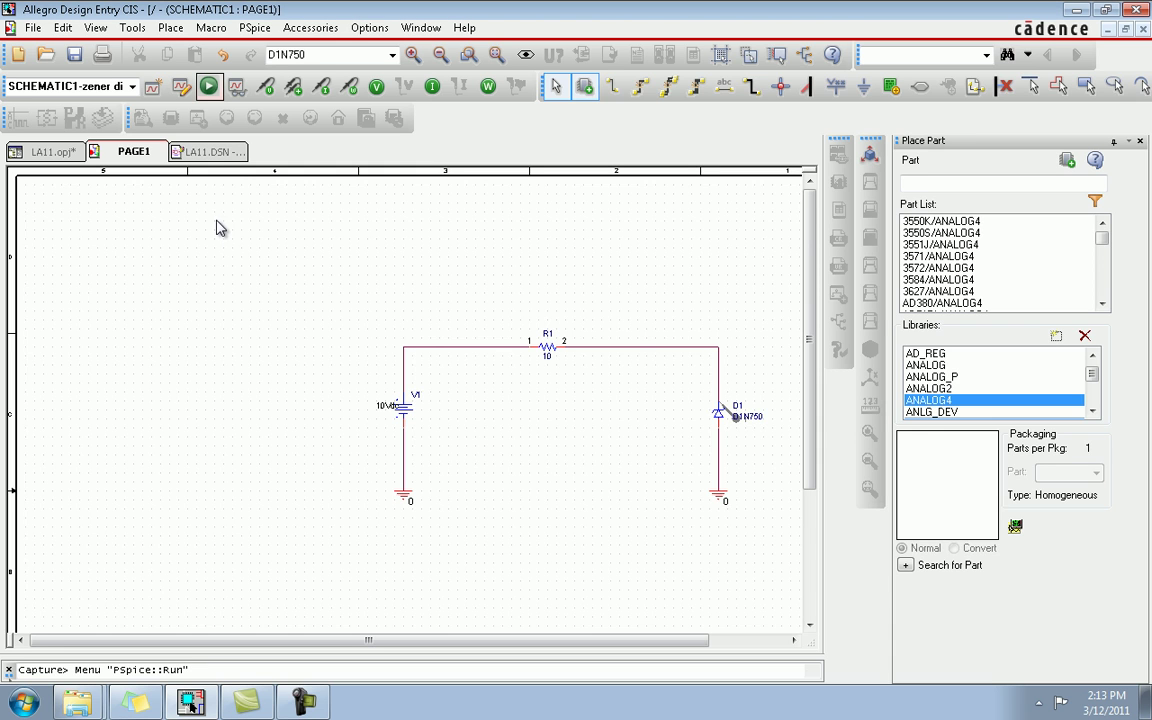
click(209, 88)
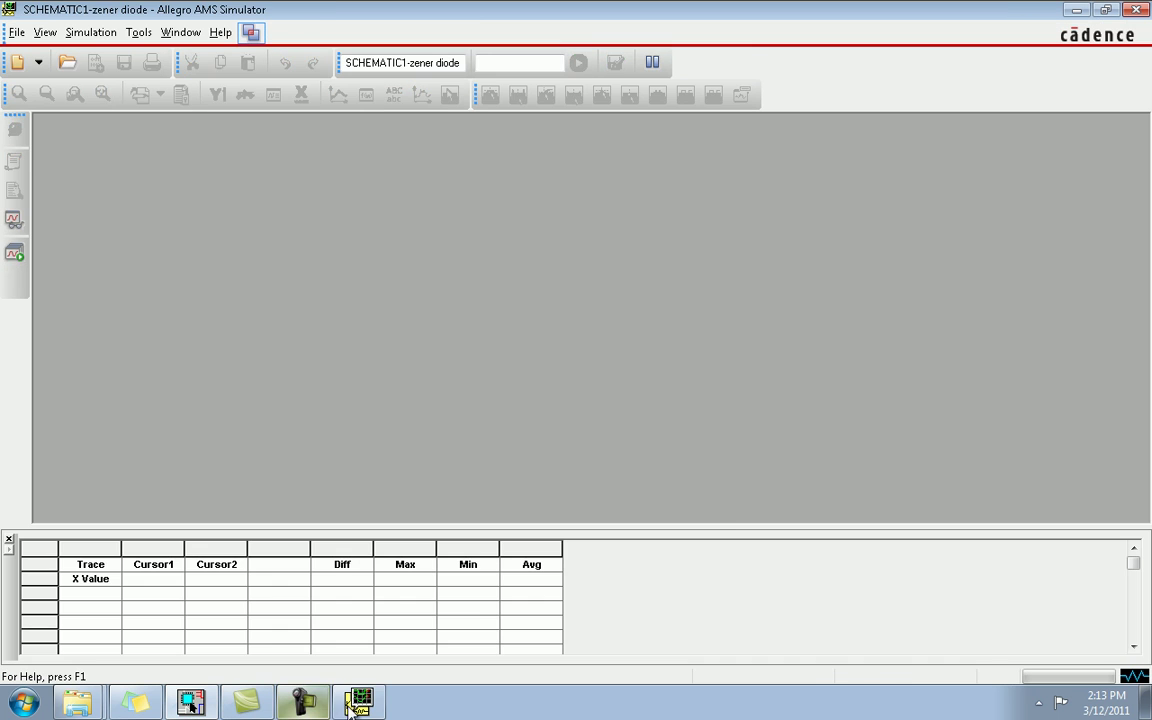
Delete all plot traces and add an I(D1) diode current trace against V_V1
click(352, 706)
click(355, 705)
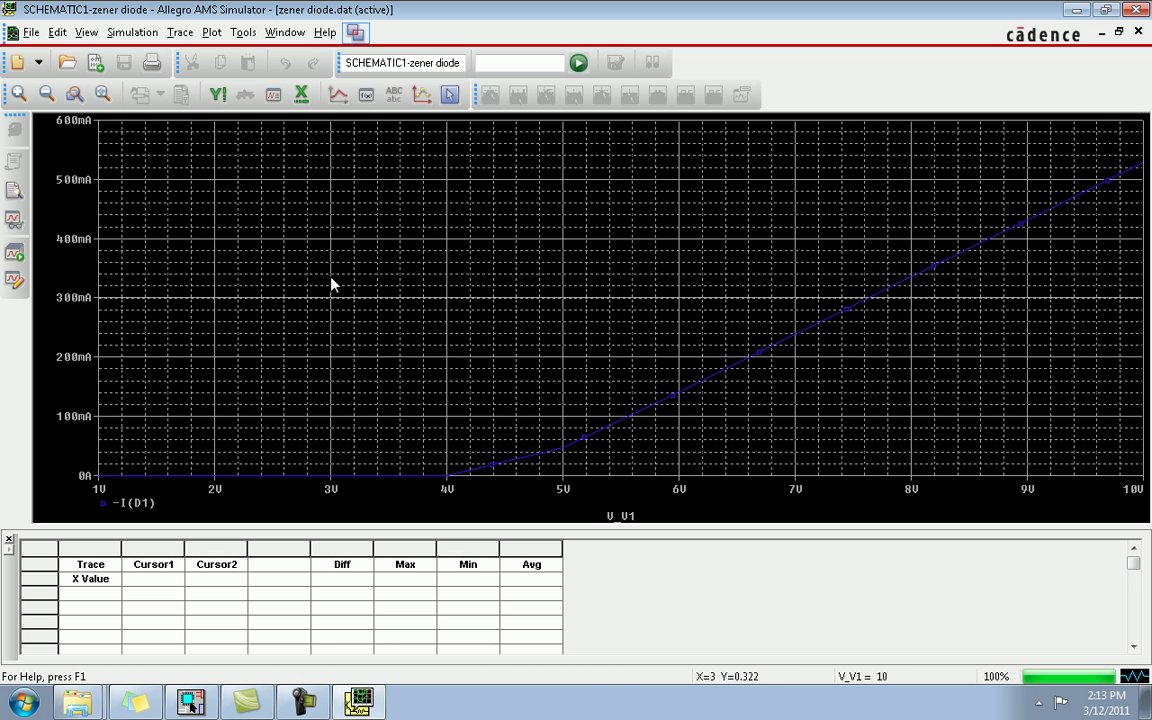
click(212, 33)
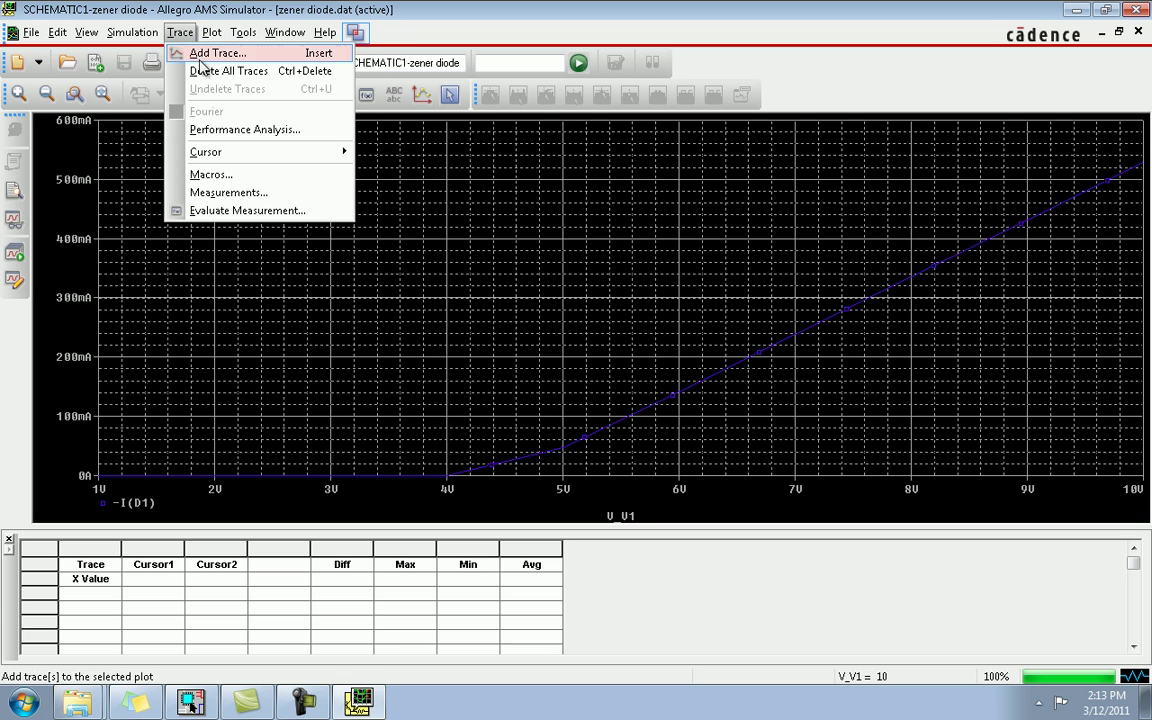
click(205, 70)
click(249, 38)
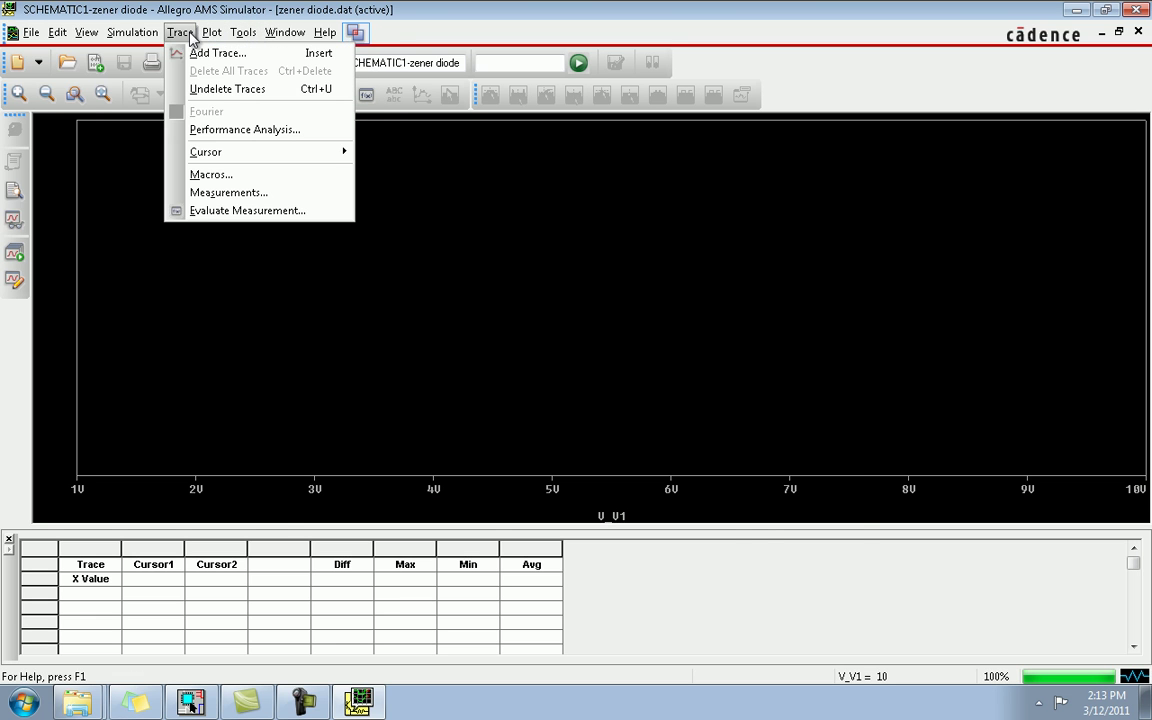
click(197, 53)
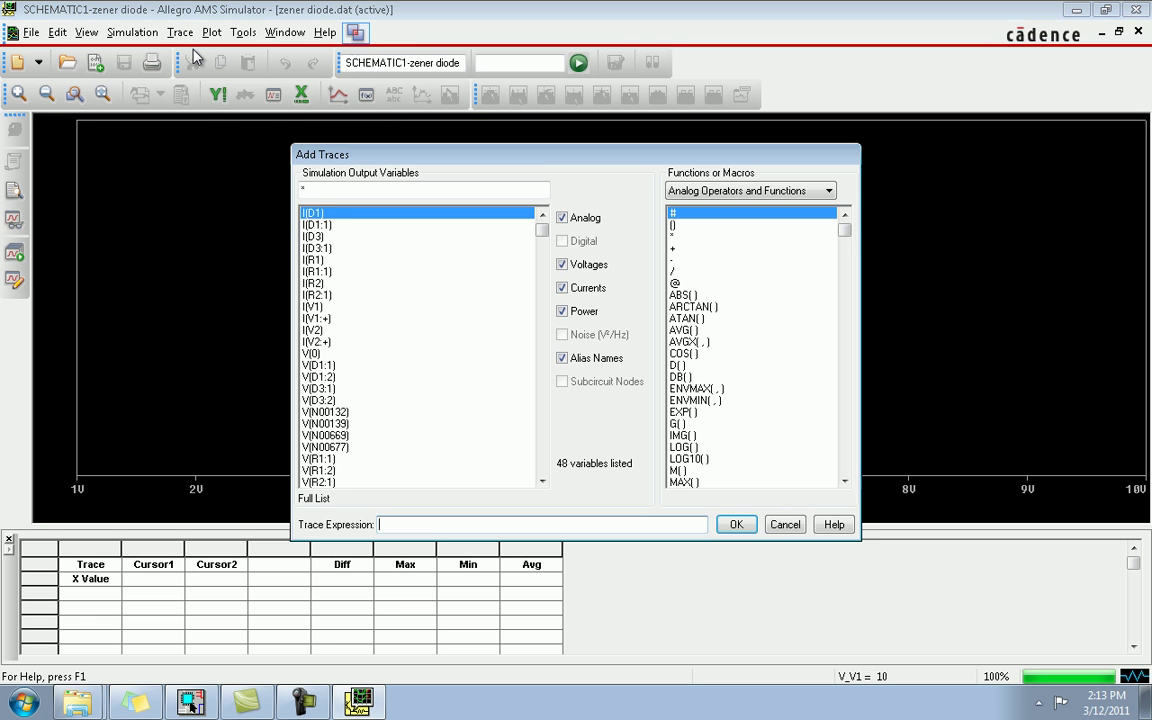
double_click(346, 214)
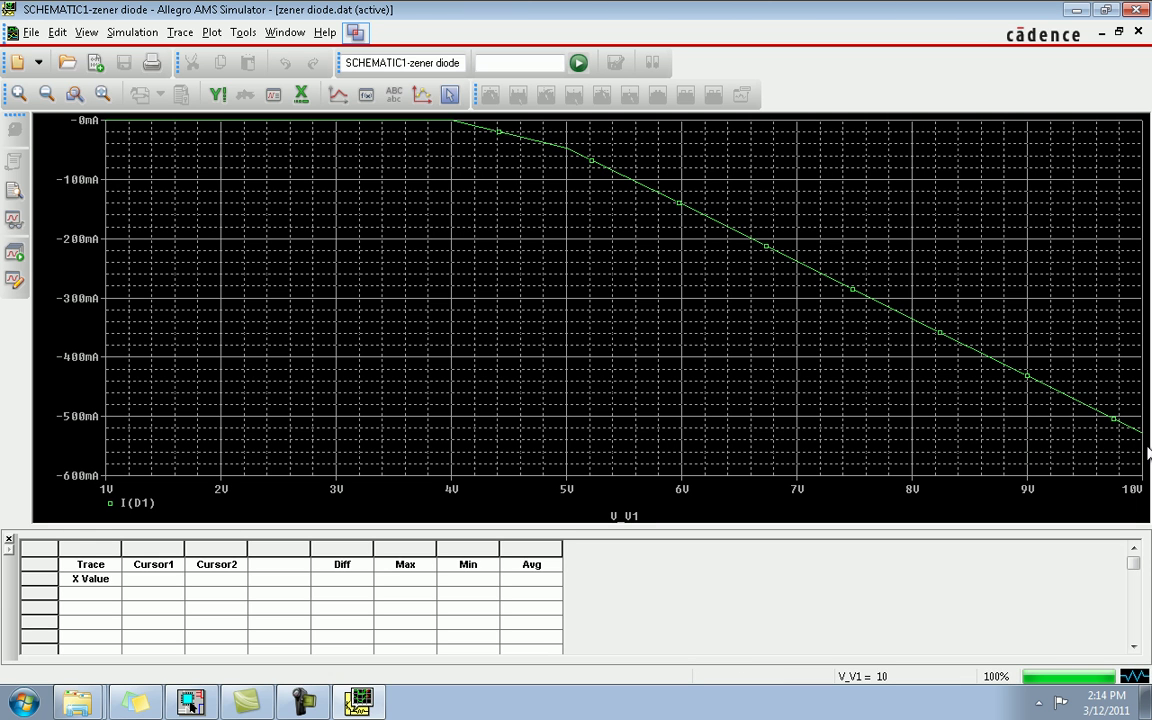
Close the simulator and open diode D1's D1N750 PSpice model in the Model Editor
click(1136, 10)
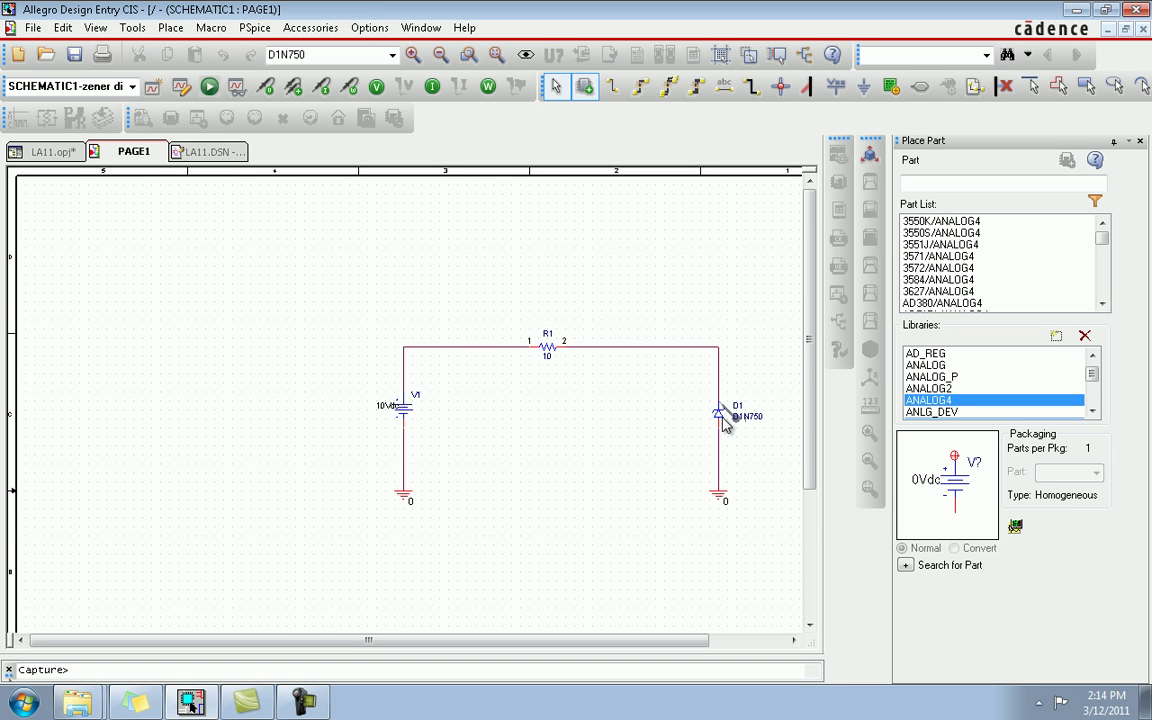
right_click(723, 423)
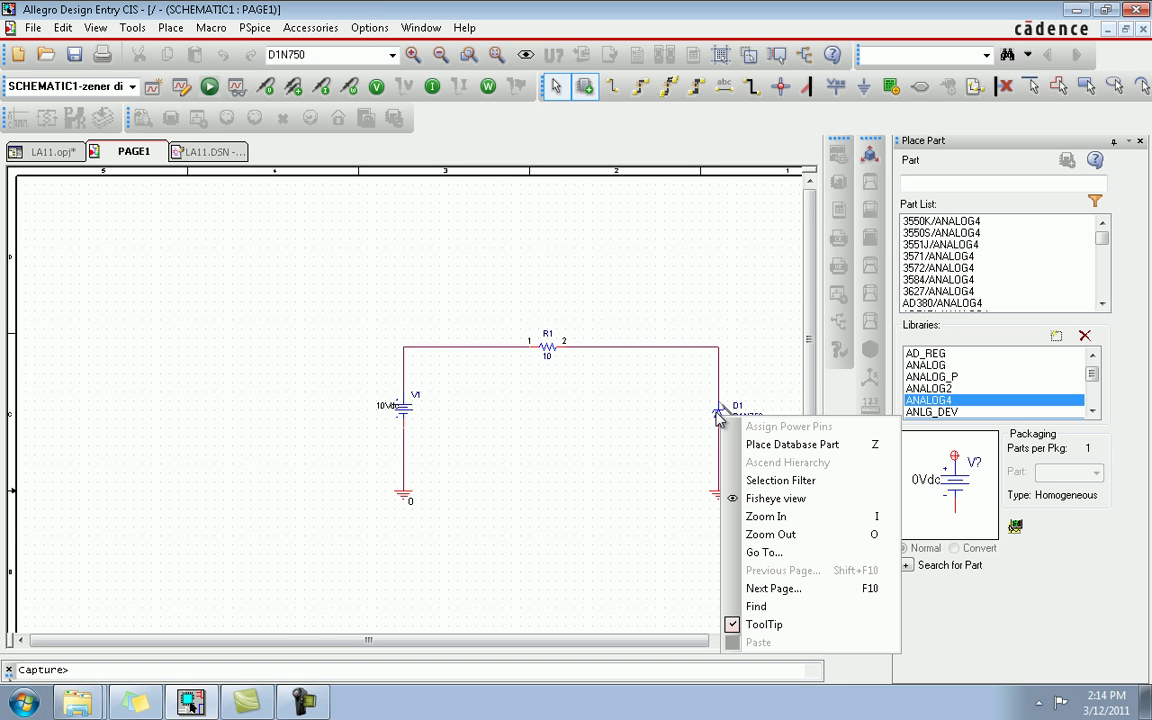
click(719, 418)
right_click(718, 416)
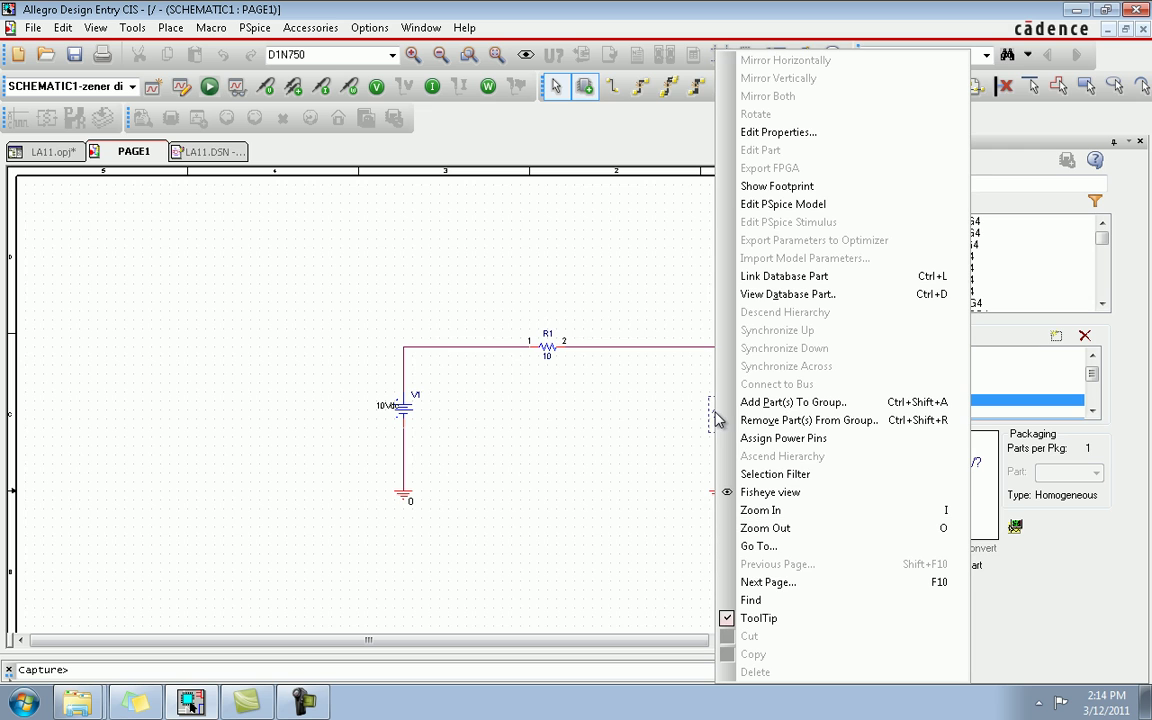
click(775, 204)
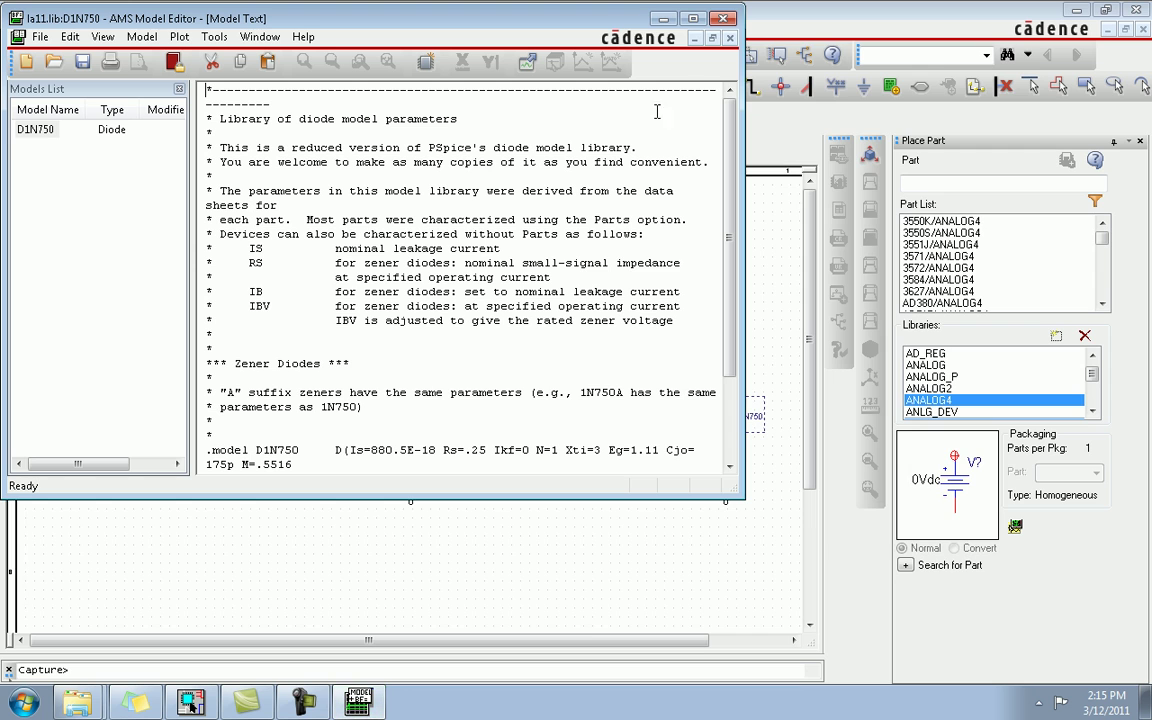
Change the D1N750 breakdown voltage from Bv=4.7 to Bv=8 and save the library
click(692, 18)
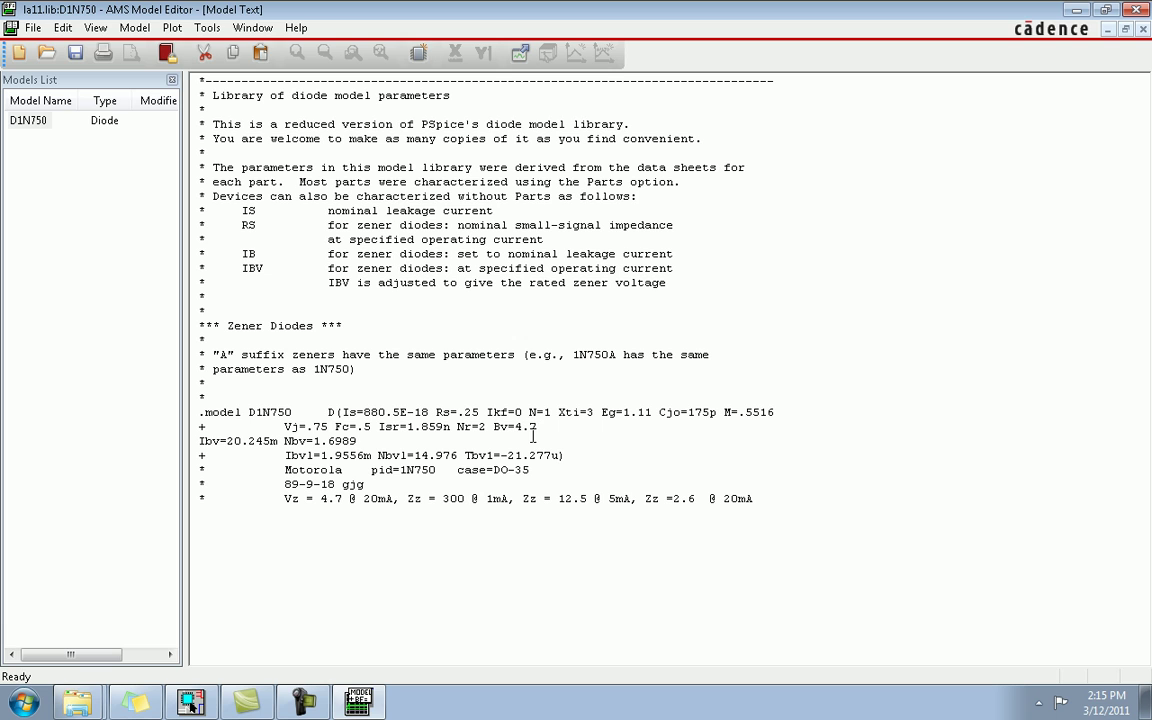
mouse_move(535, 430)
mouse_down()
mouse_move(491, 428)
mouse_move(546, 427)
mouse_up()
text(8=20.245m Nbv=1)
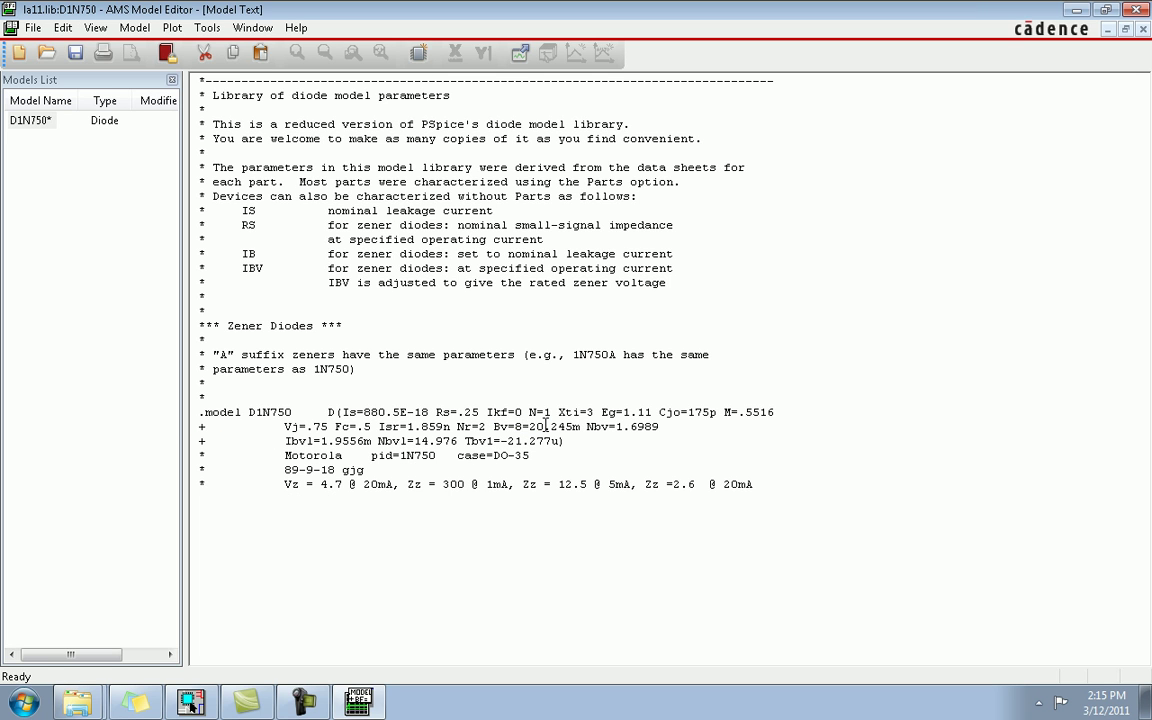
key(ctrl+z)
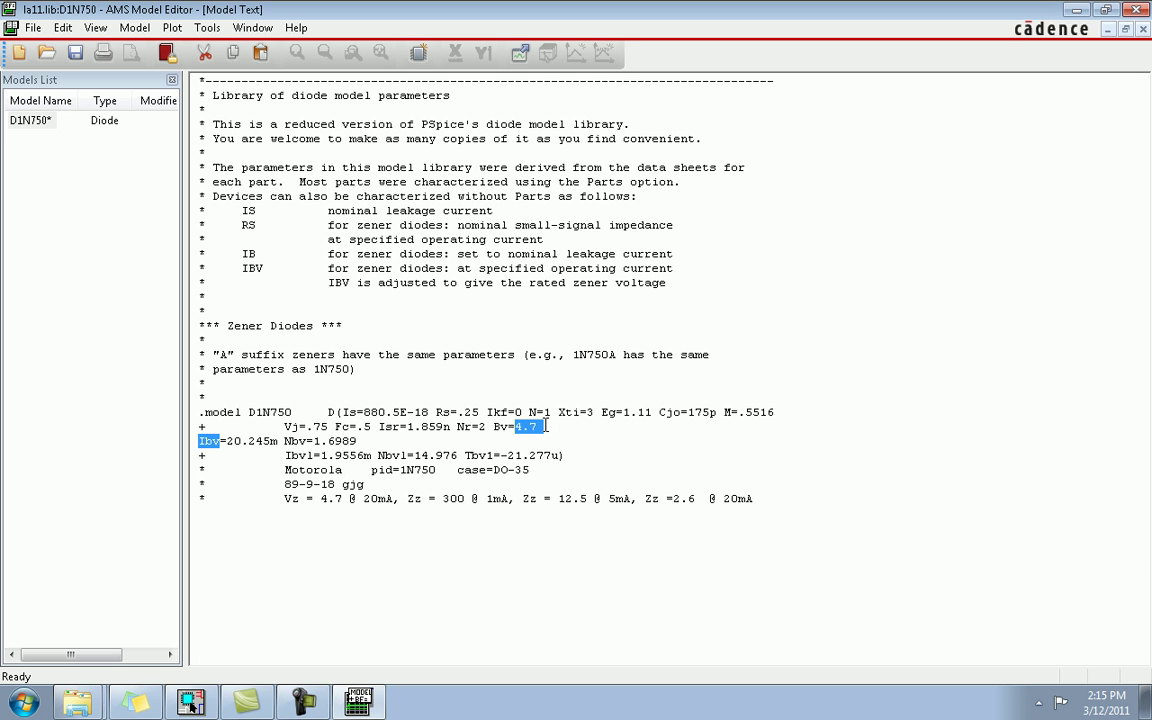
click(628, 427)
key(BackSpace)
key(BackSpace)
key(BackSpace)
text(8)
click(76, 55)
Rejoin the Ibv line onto the Bv=8 line, save again, and return to the schematic
click(1141, 9)
click(30, 152)
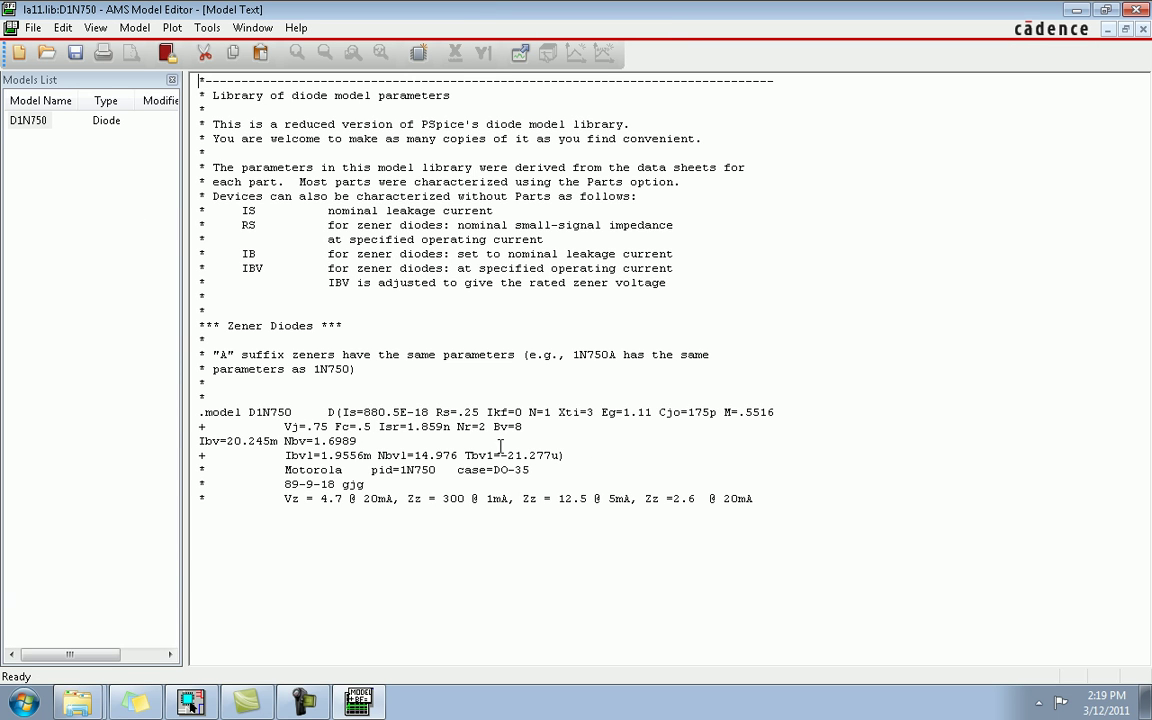
click(531, 427)
key(Delete)
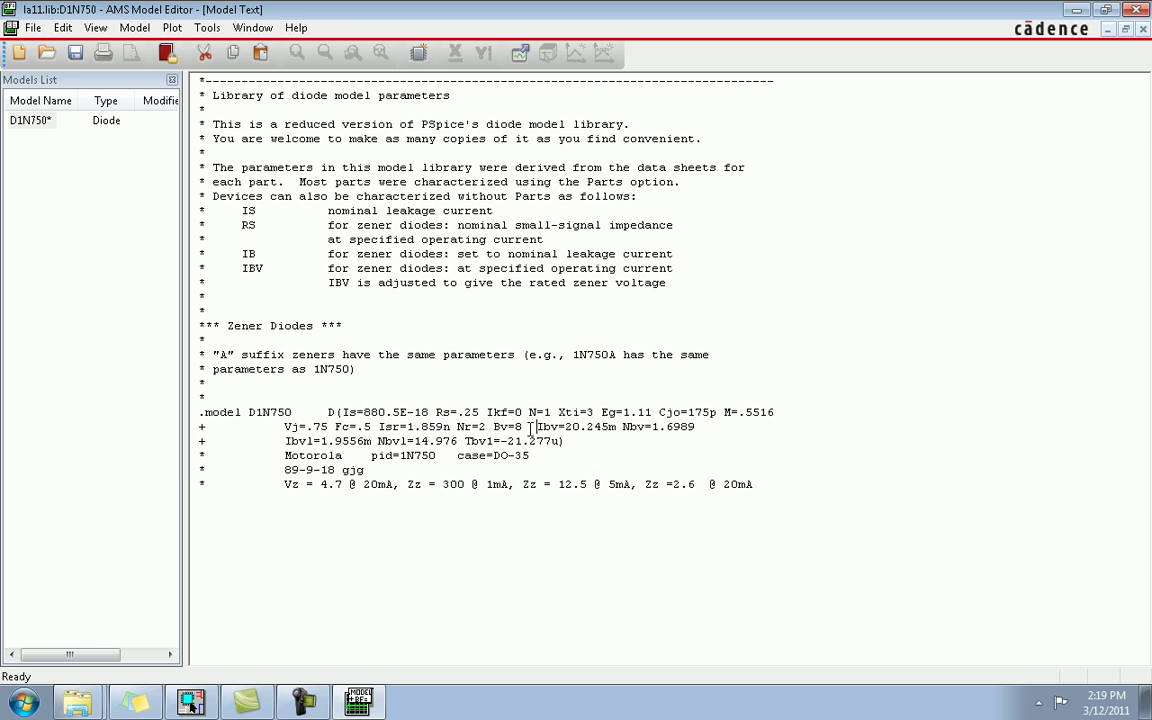
click(76, 53)
click(191, 703)
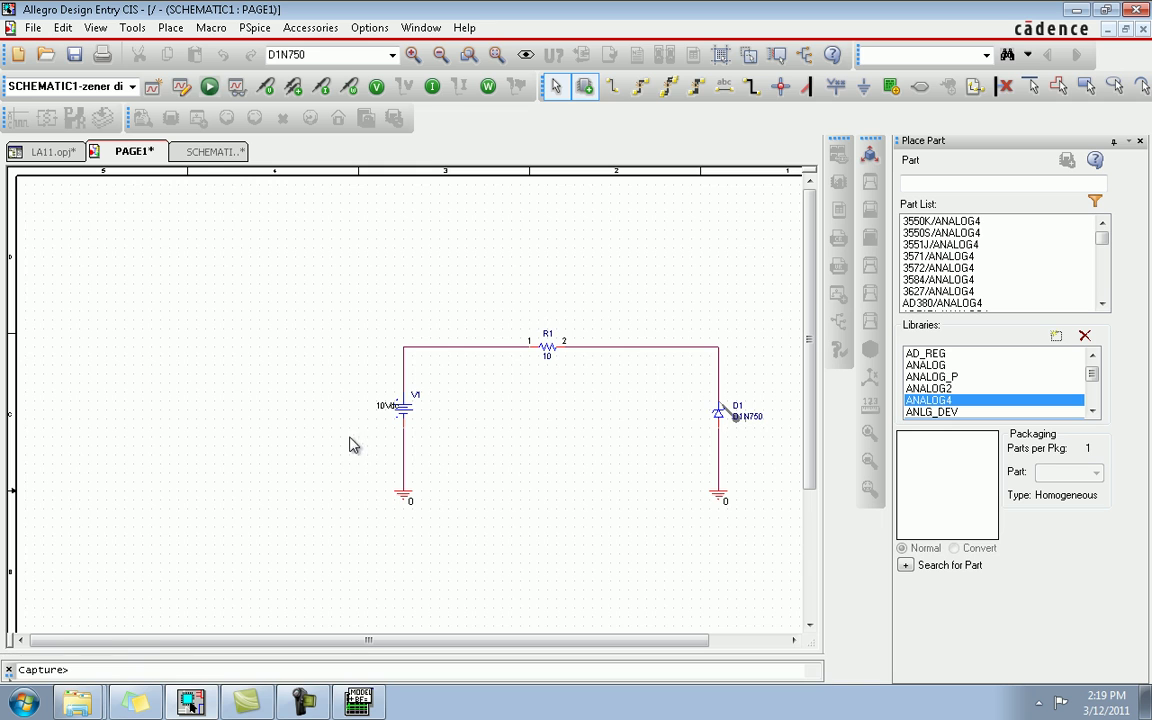
Re-run the PSpice simulation using the edited D1N750 model
click(209, 86)
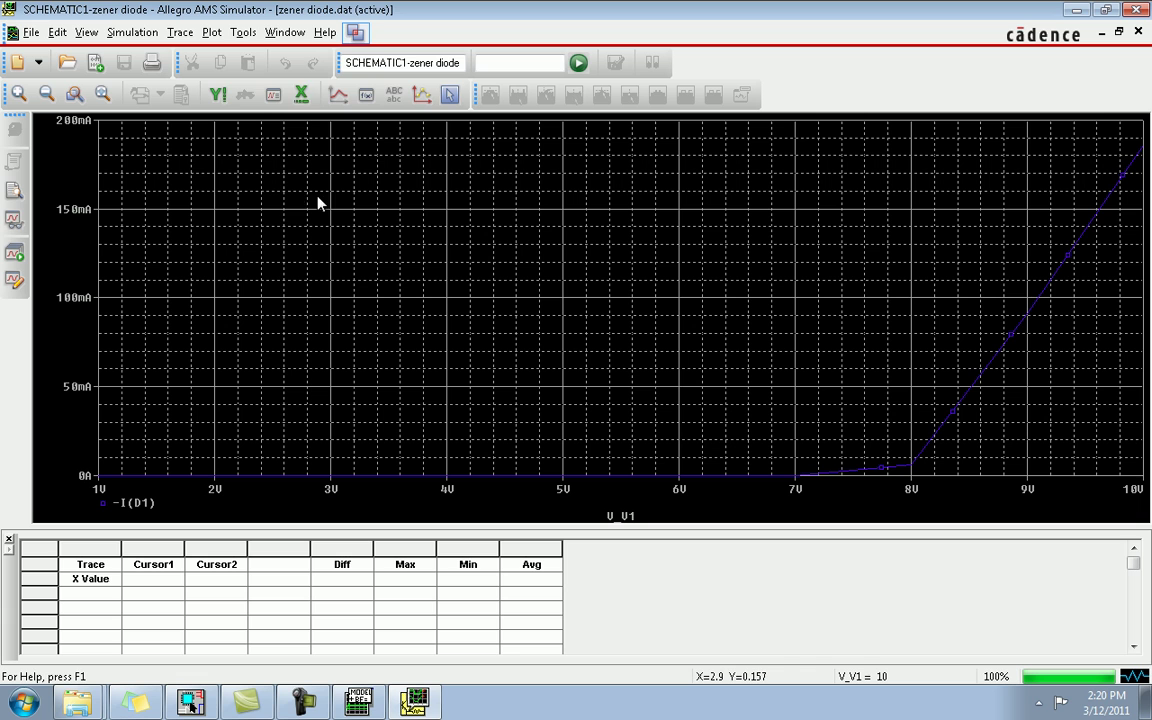
Delete all traces and plot I(D1) against V_V1, flat at 0 mA until about 8 V
click(250, 35)
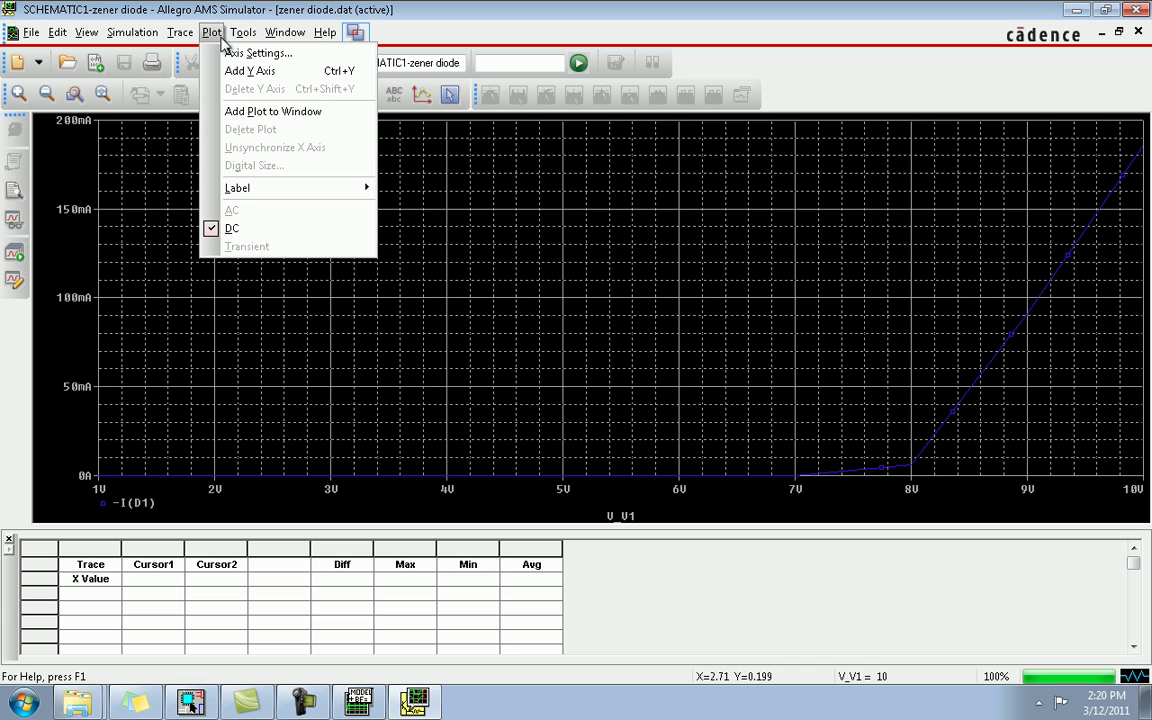
mouse_move(185, 40)
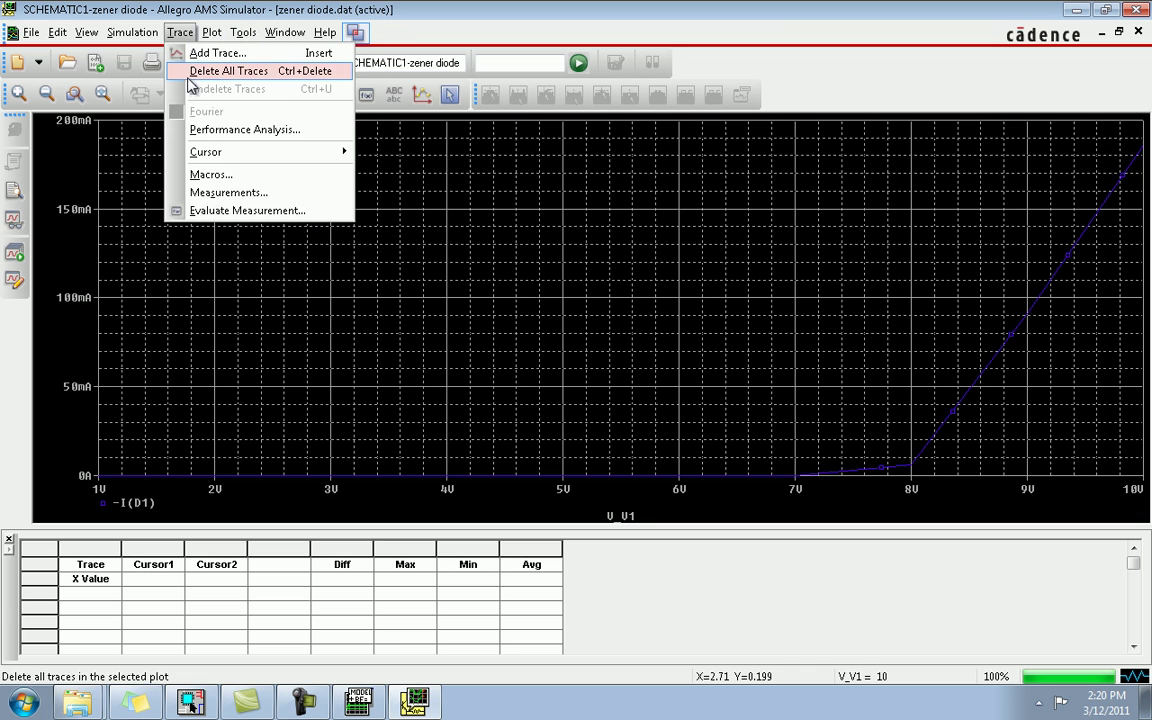
click(175, 72)
click(215, 36)
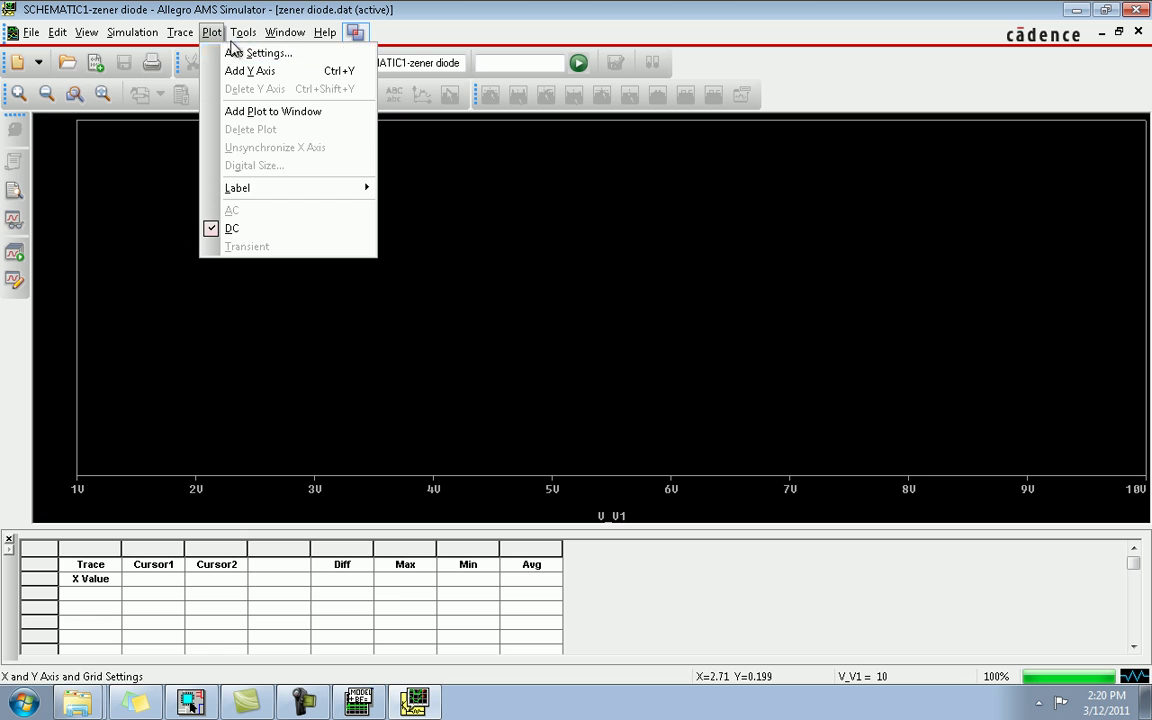
click(188, 52)
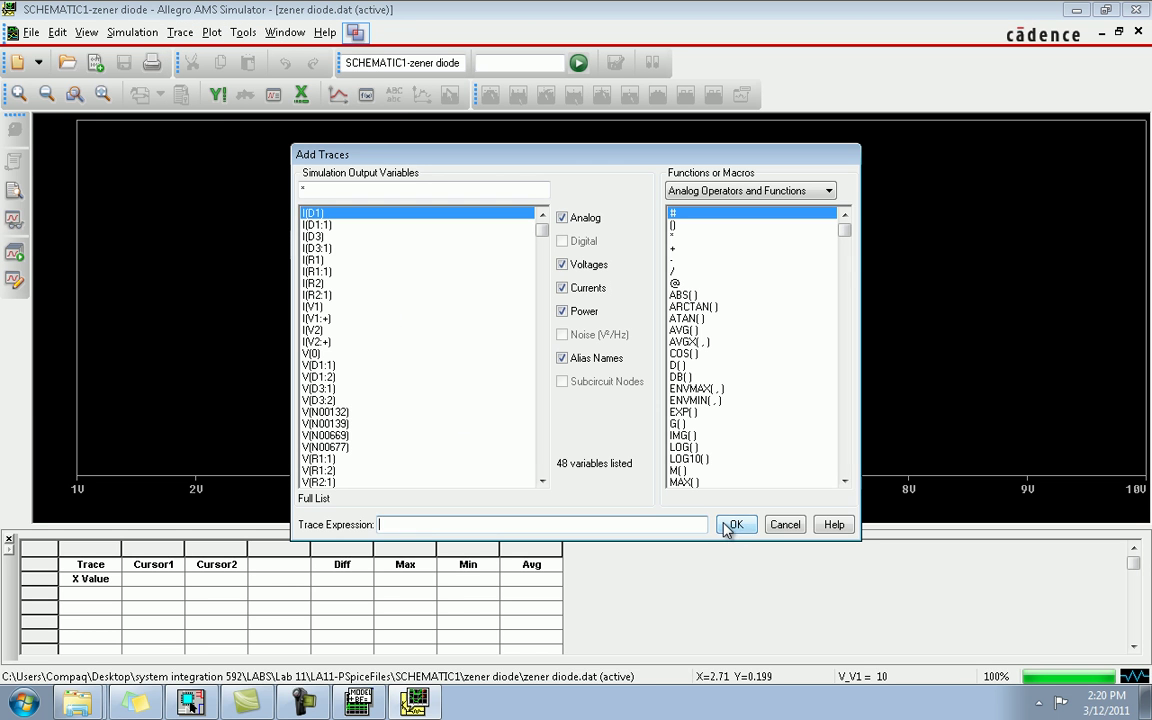
double_click(430, 214)
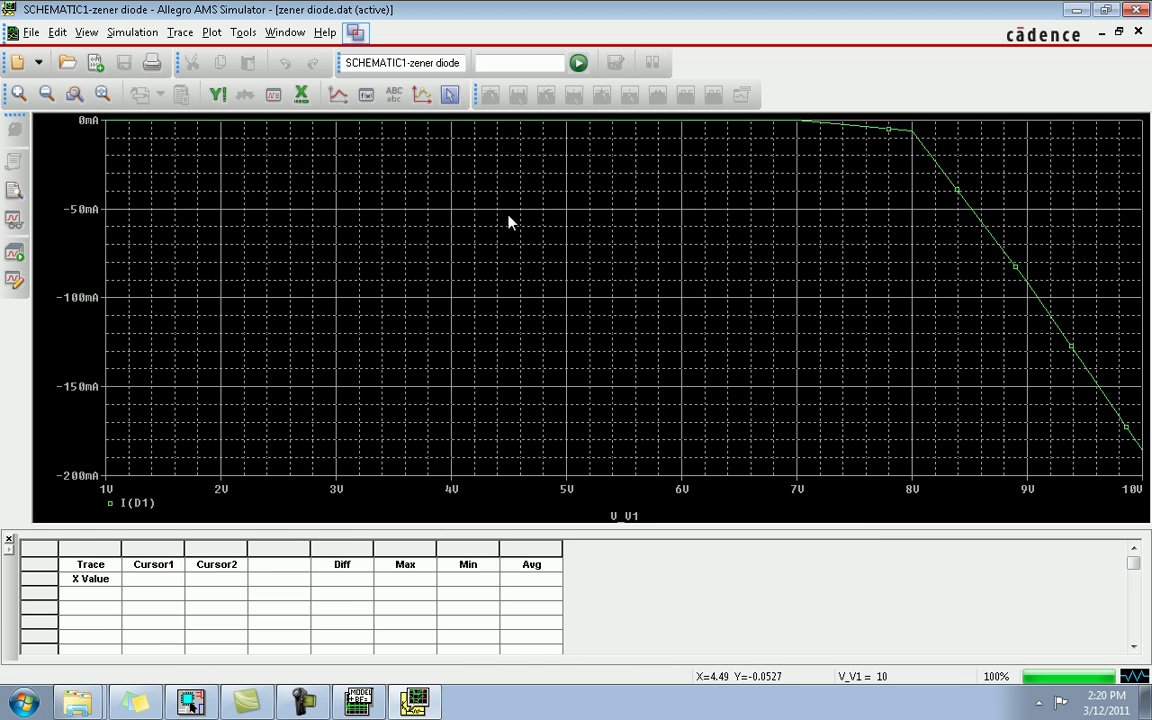